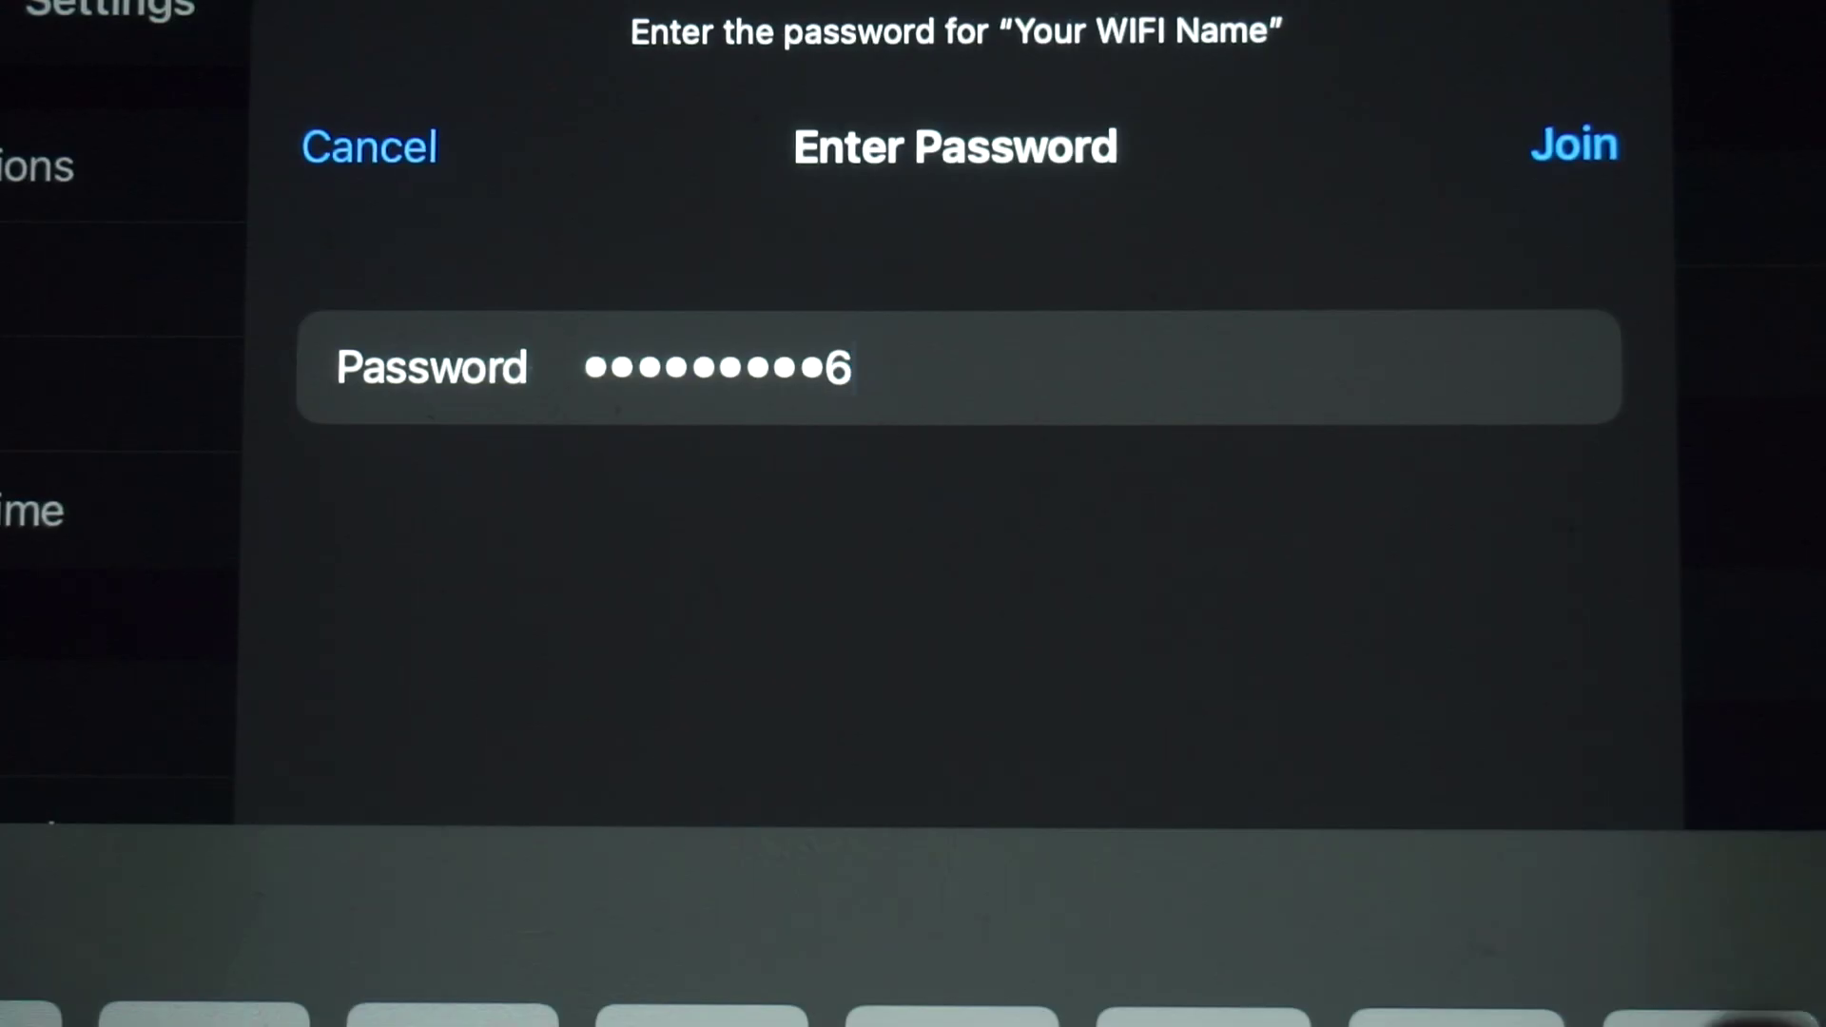
Join the 'Your WIFI Name' network with its password, then go to the browser address field.
{"action": "left_click", "coordinate": [1573, 145]}
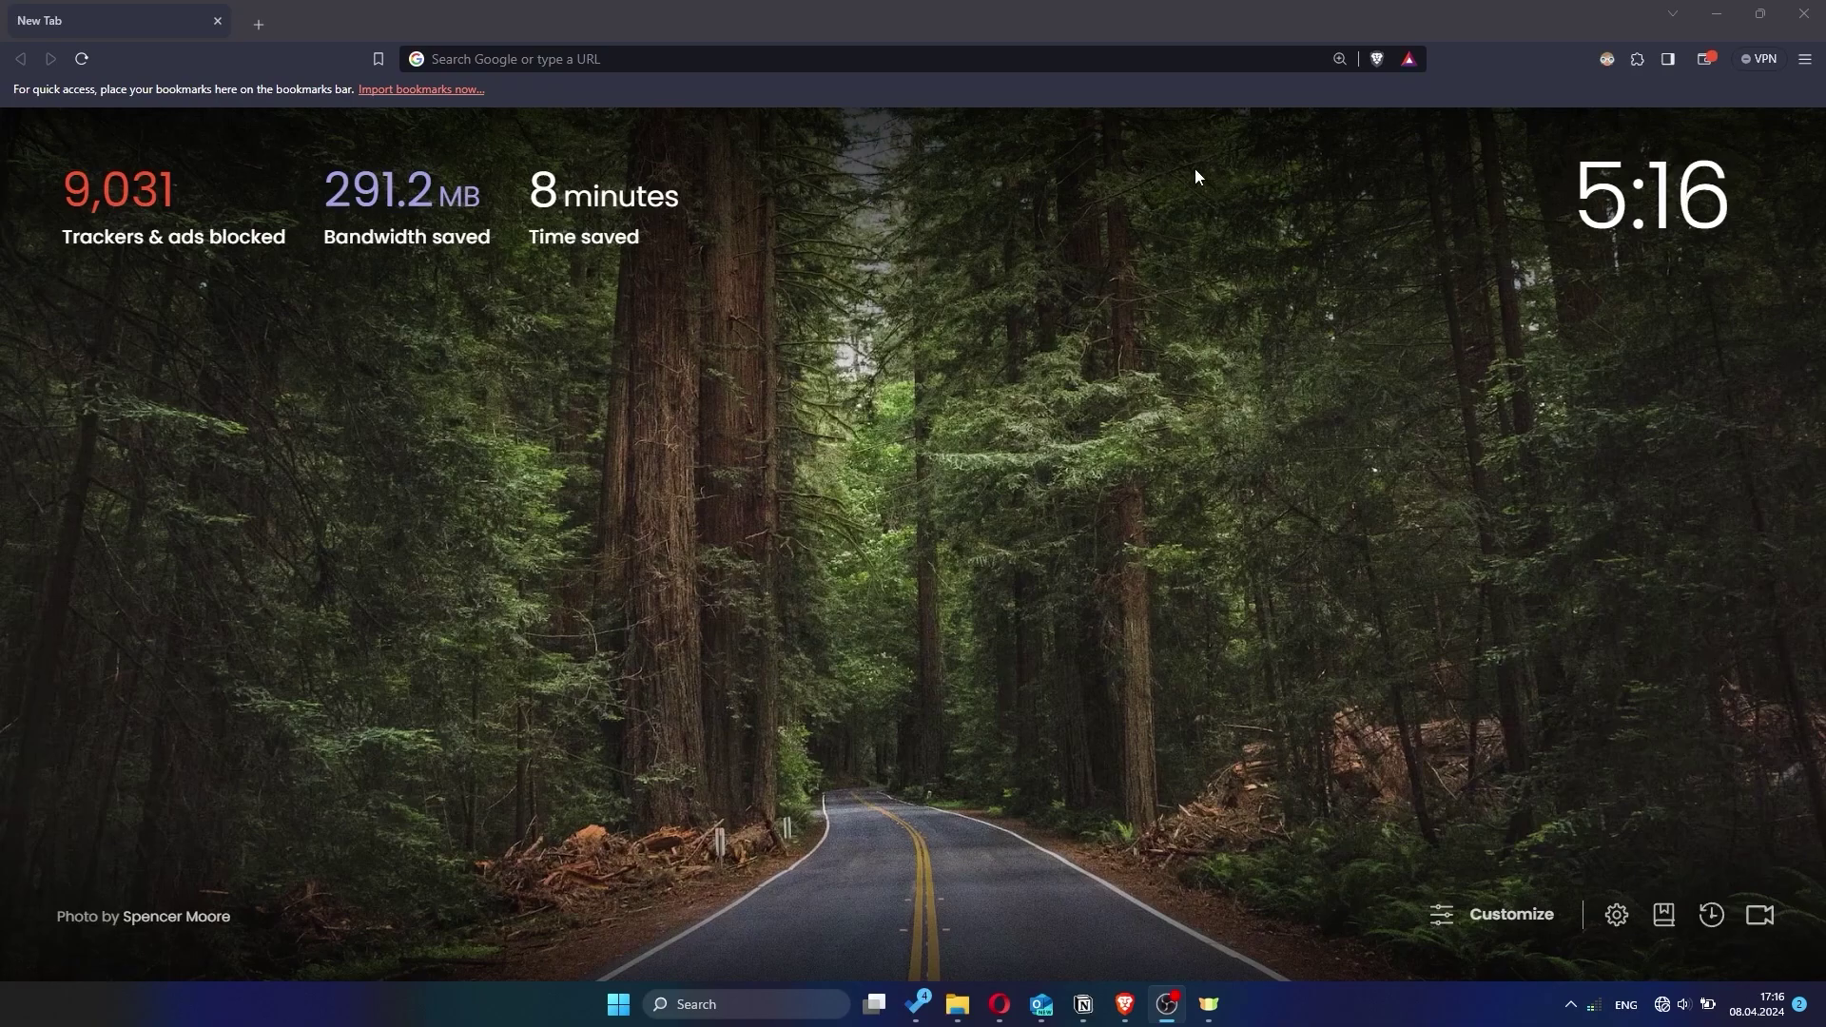
{"action": "left_click", "coordinate": [999, 58]}
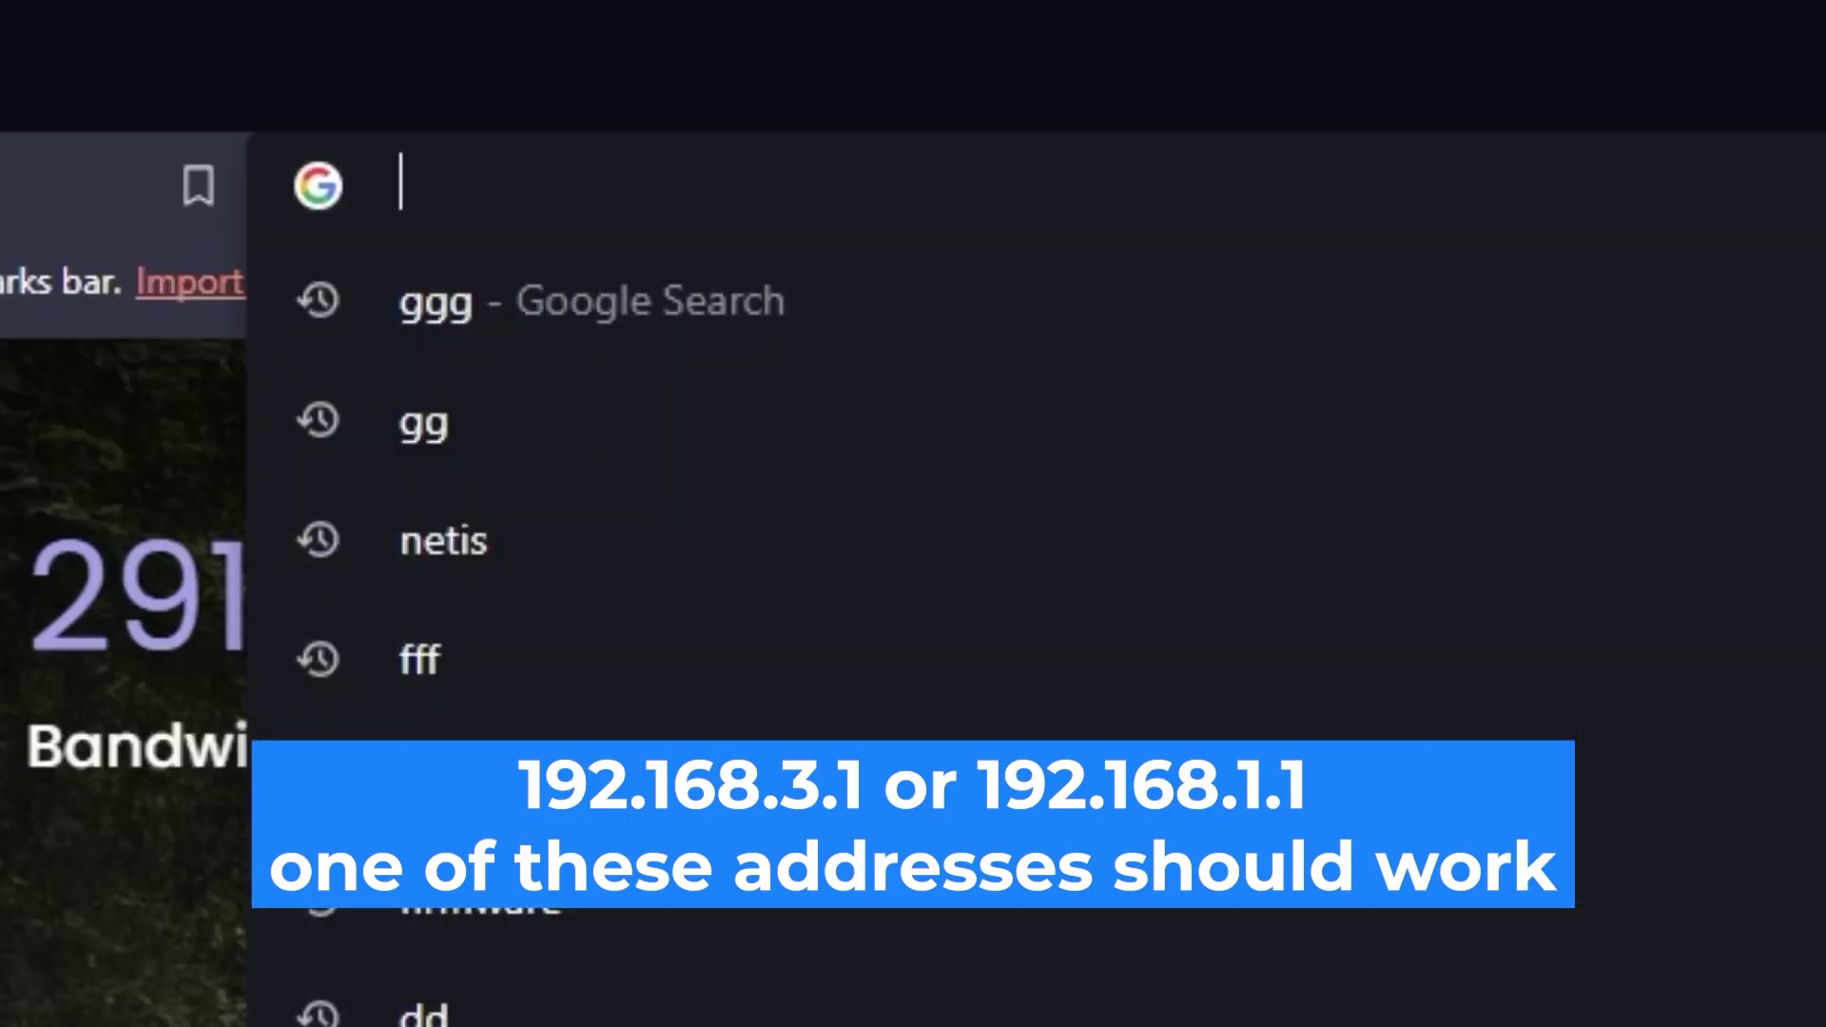
{"action": "type", "text": "192."}
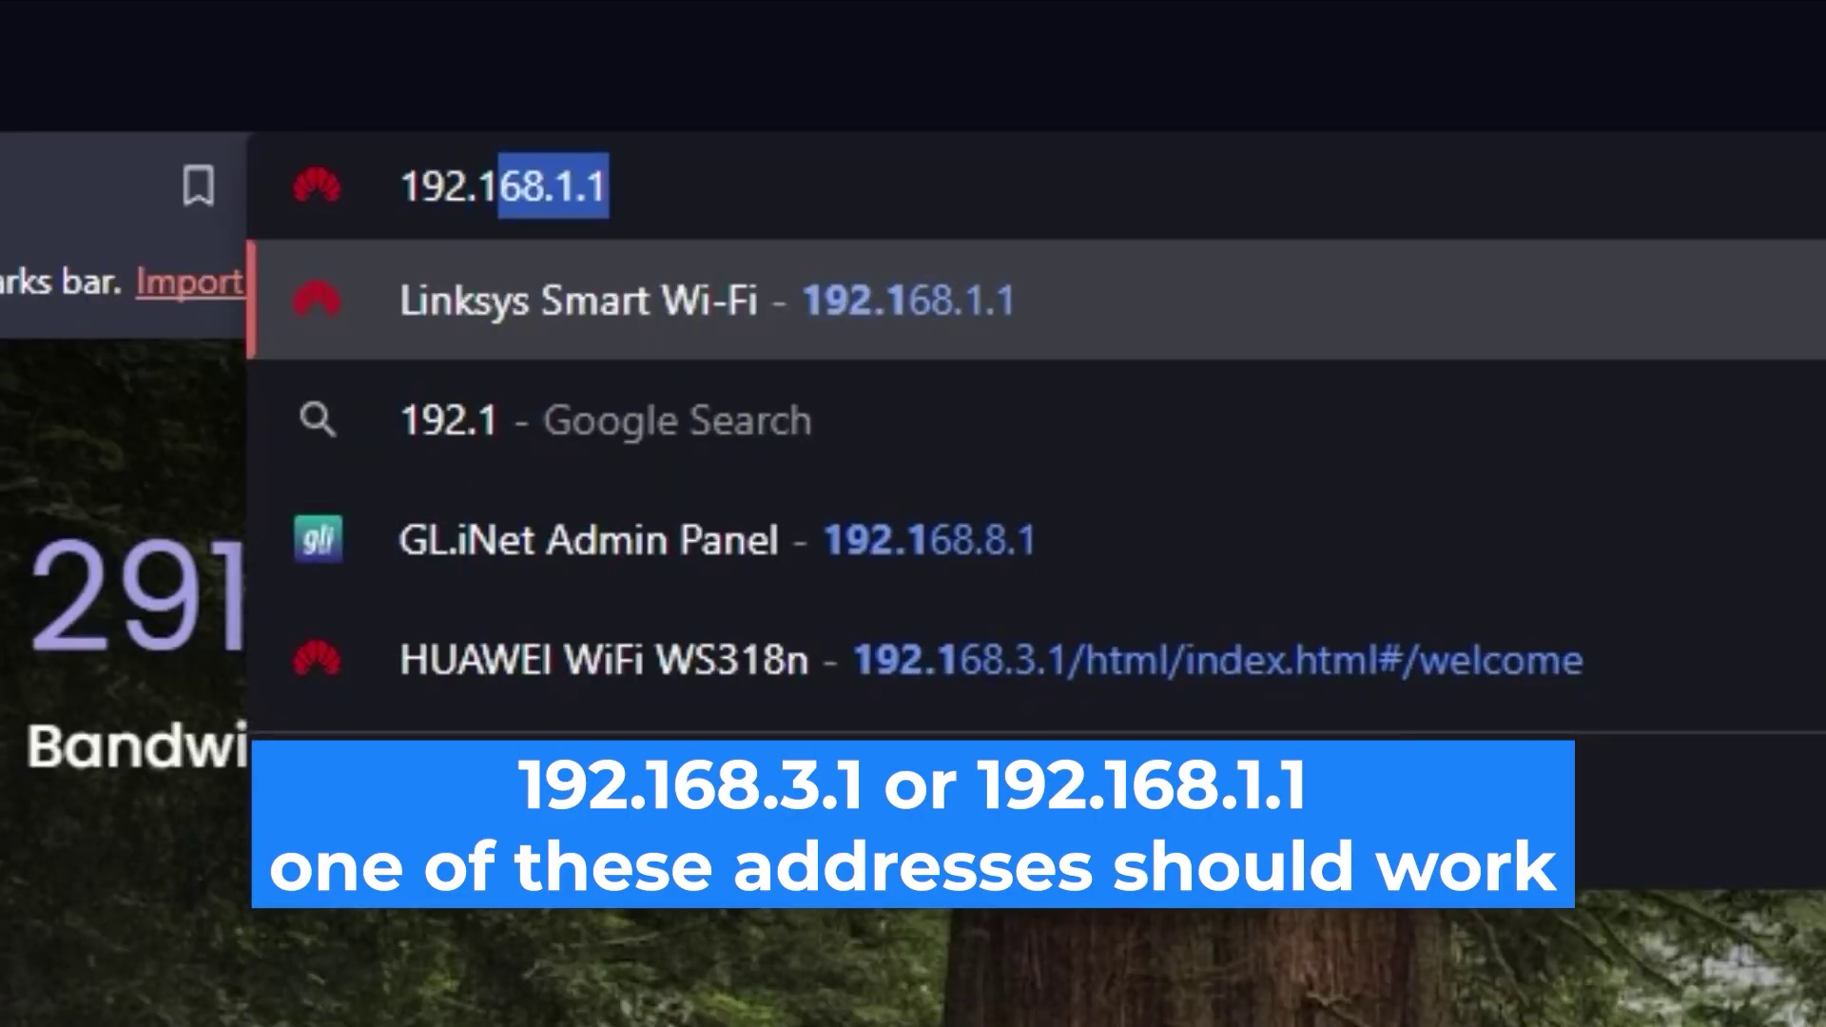
{"action": "type", "text": "168.1.1"}
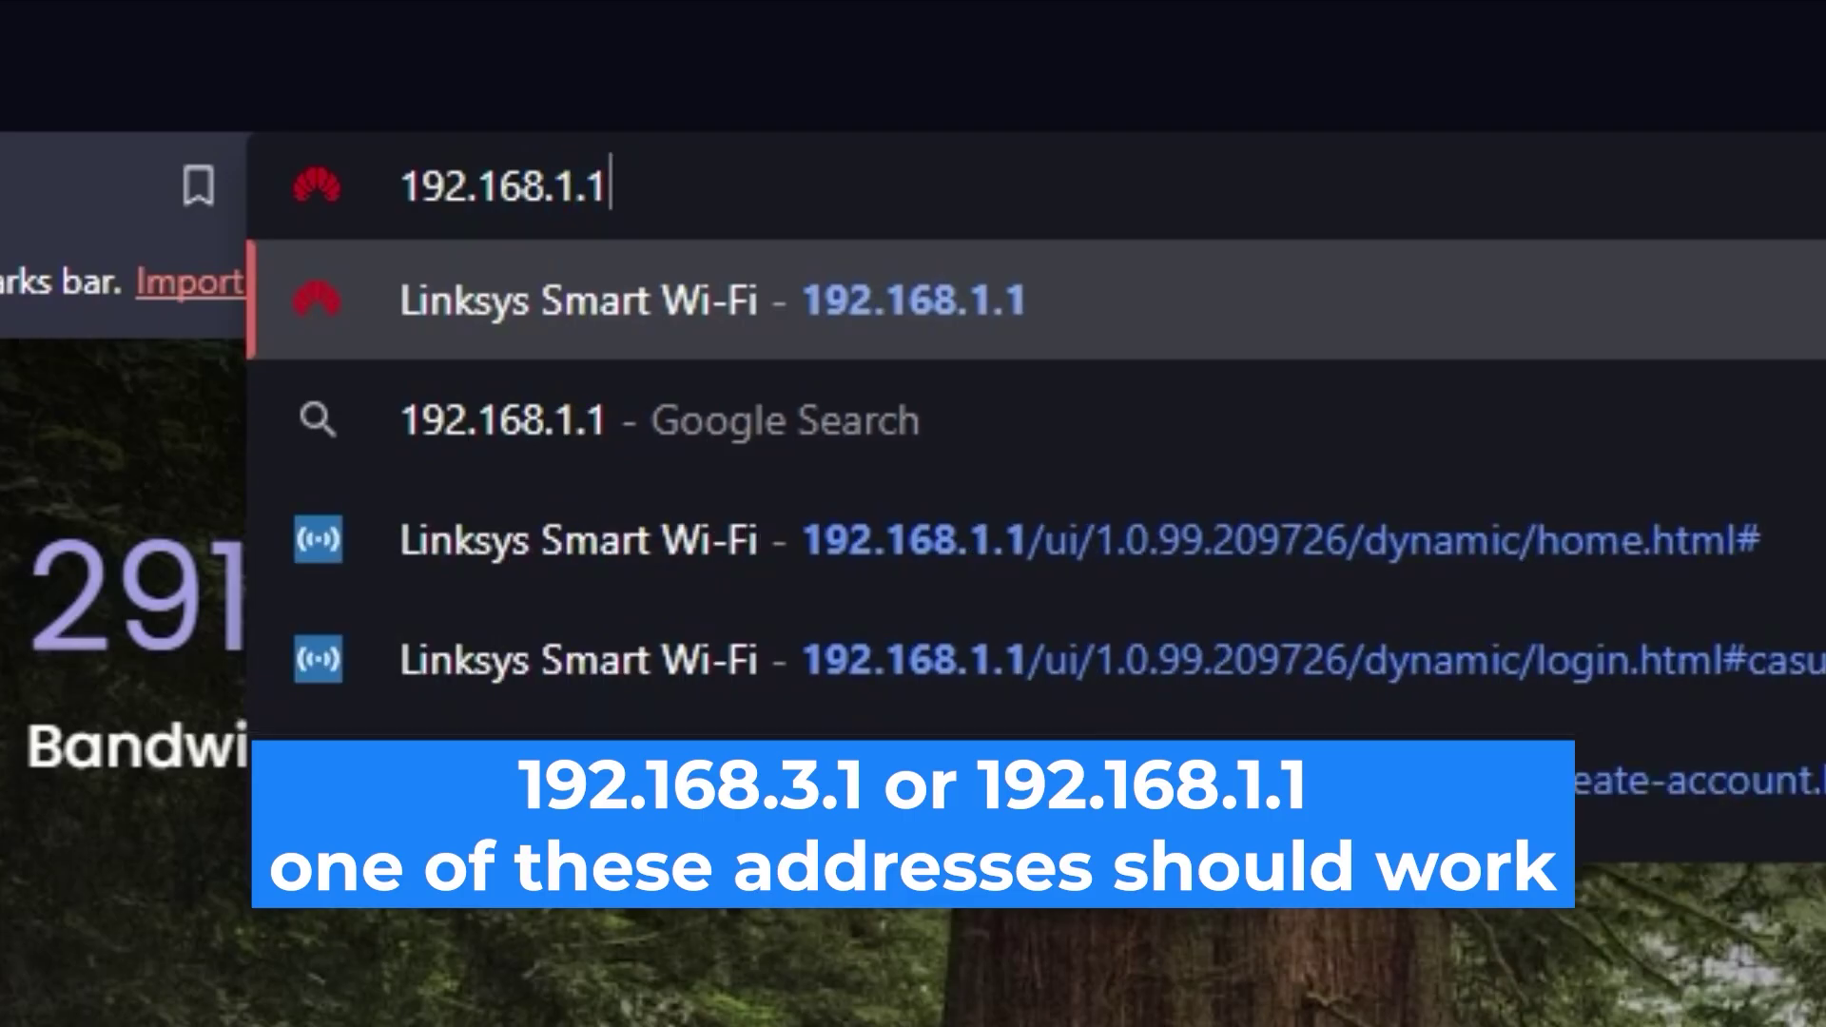
Load the HUAWEI router login page at 192.168.3.1 in Brave.
{"action": "key", "text": "Return"}
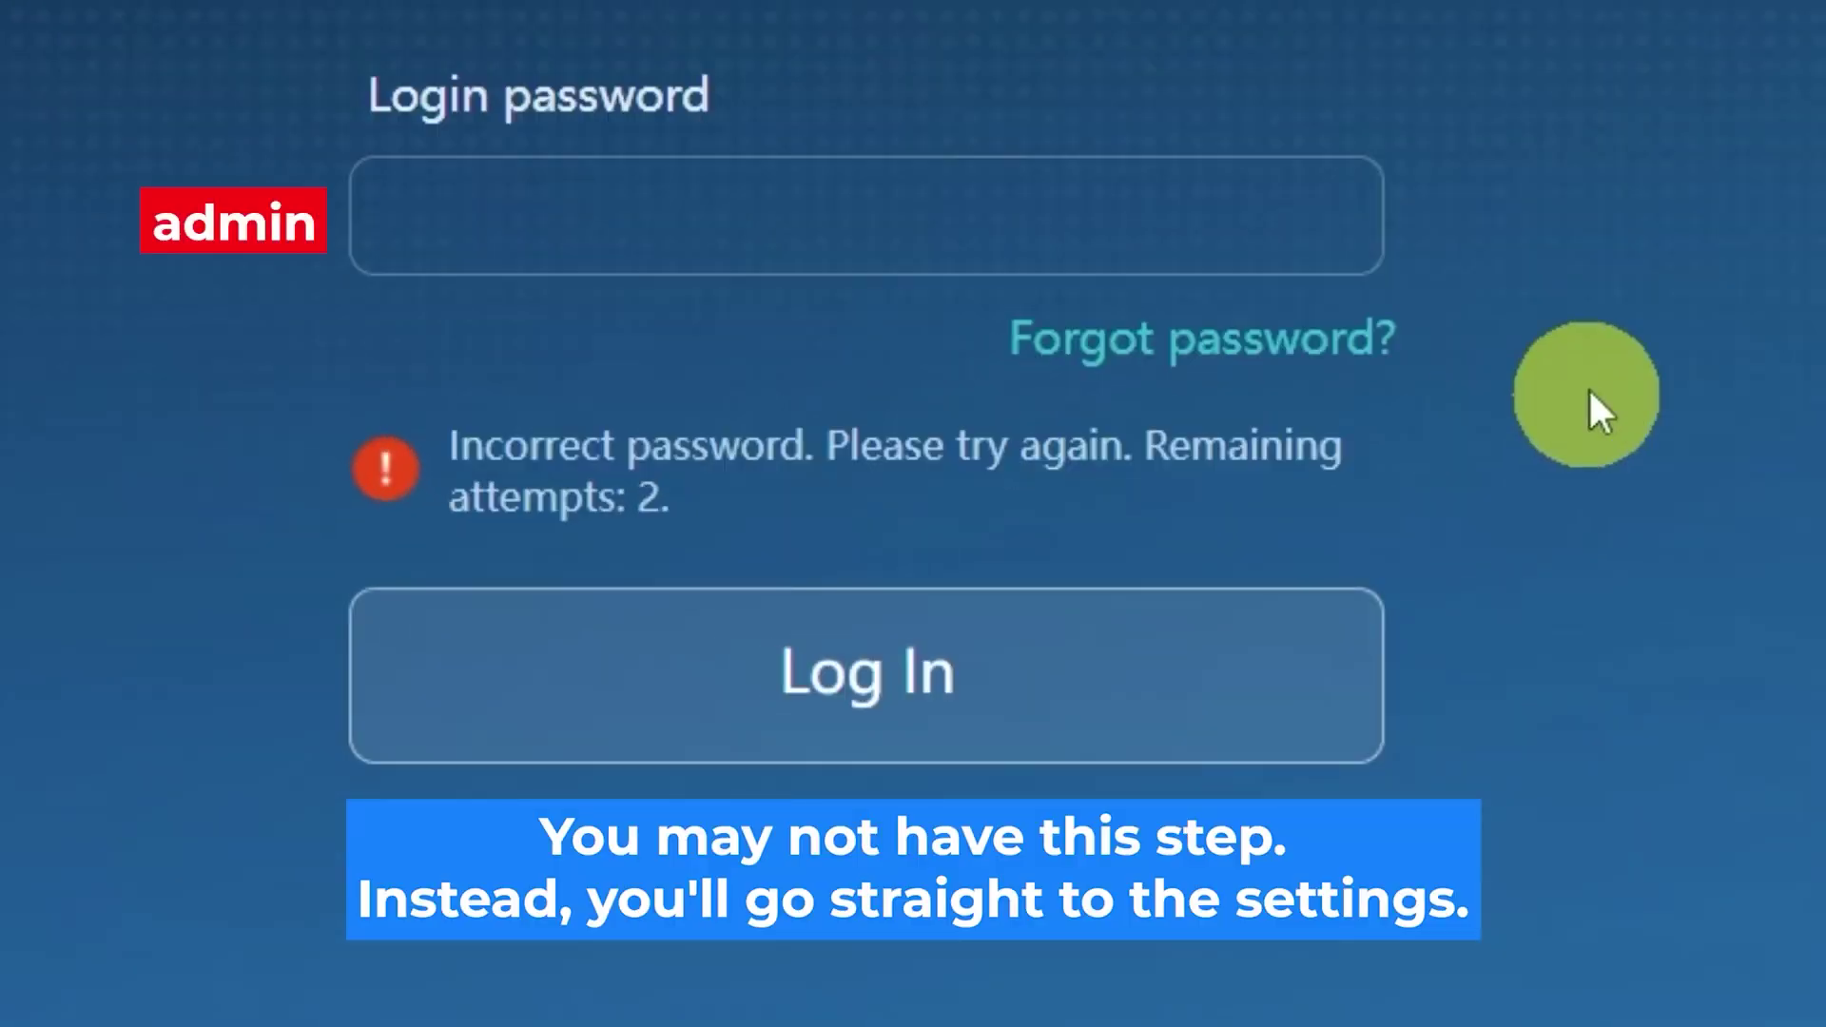
{"action": "left_click", "coordinate": [1002, 215]}
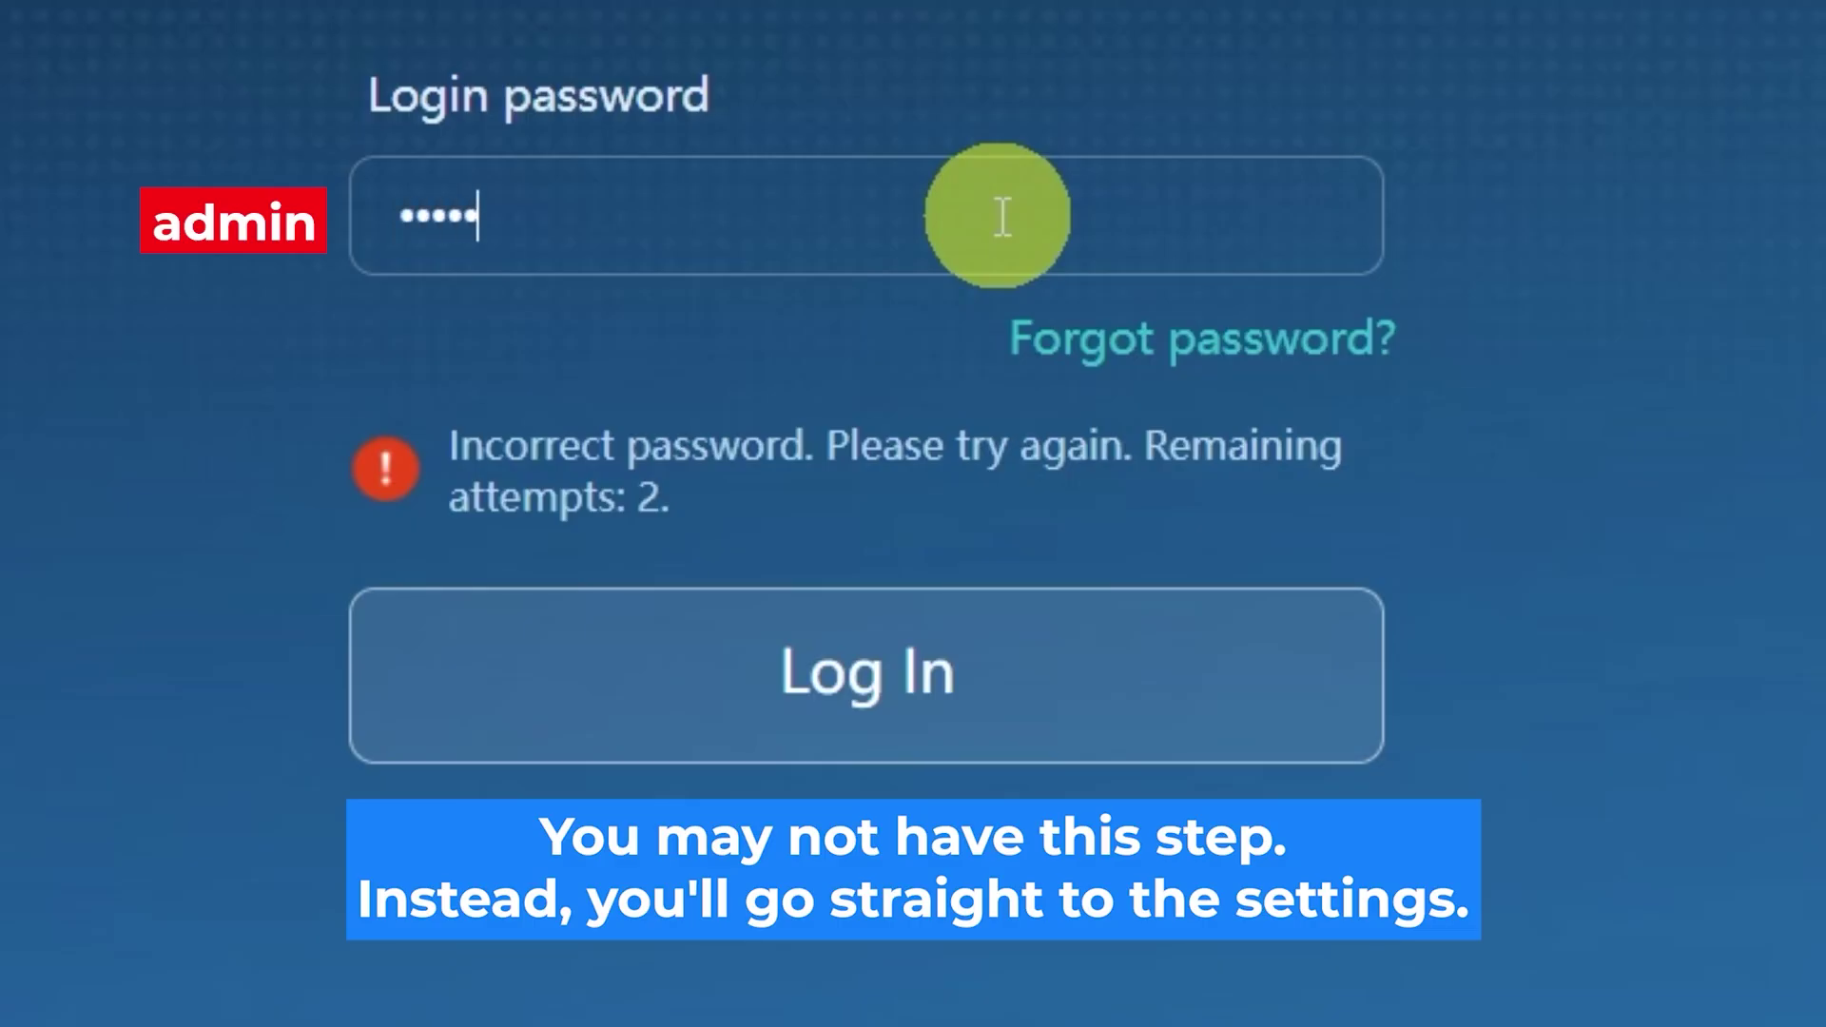
Log in with the admin password, retyping it after the rejected attempt.
{"action": "left_click", "coordinate": [983, 673]}
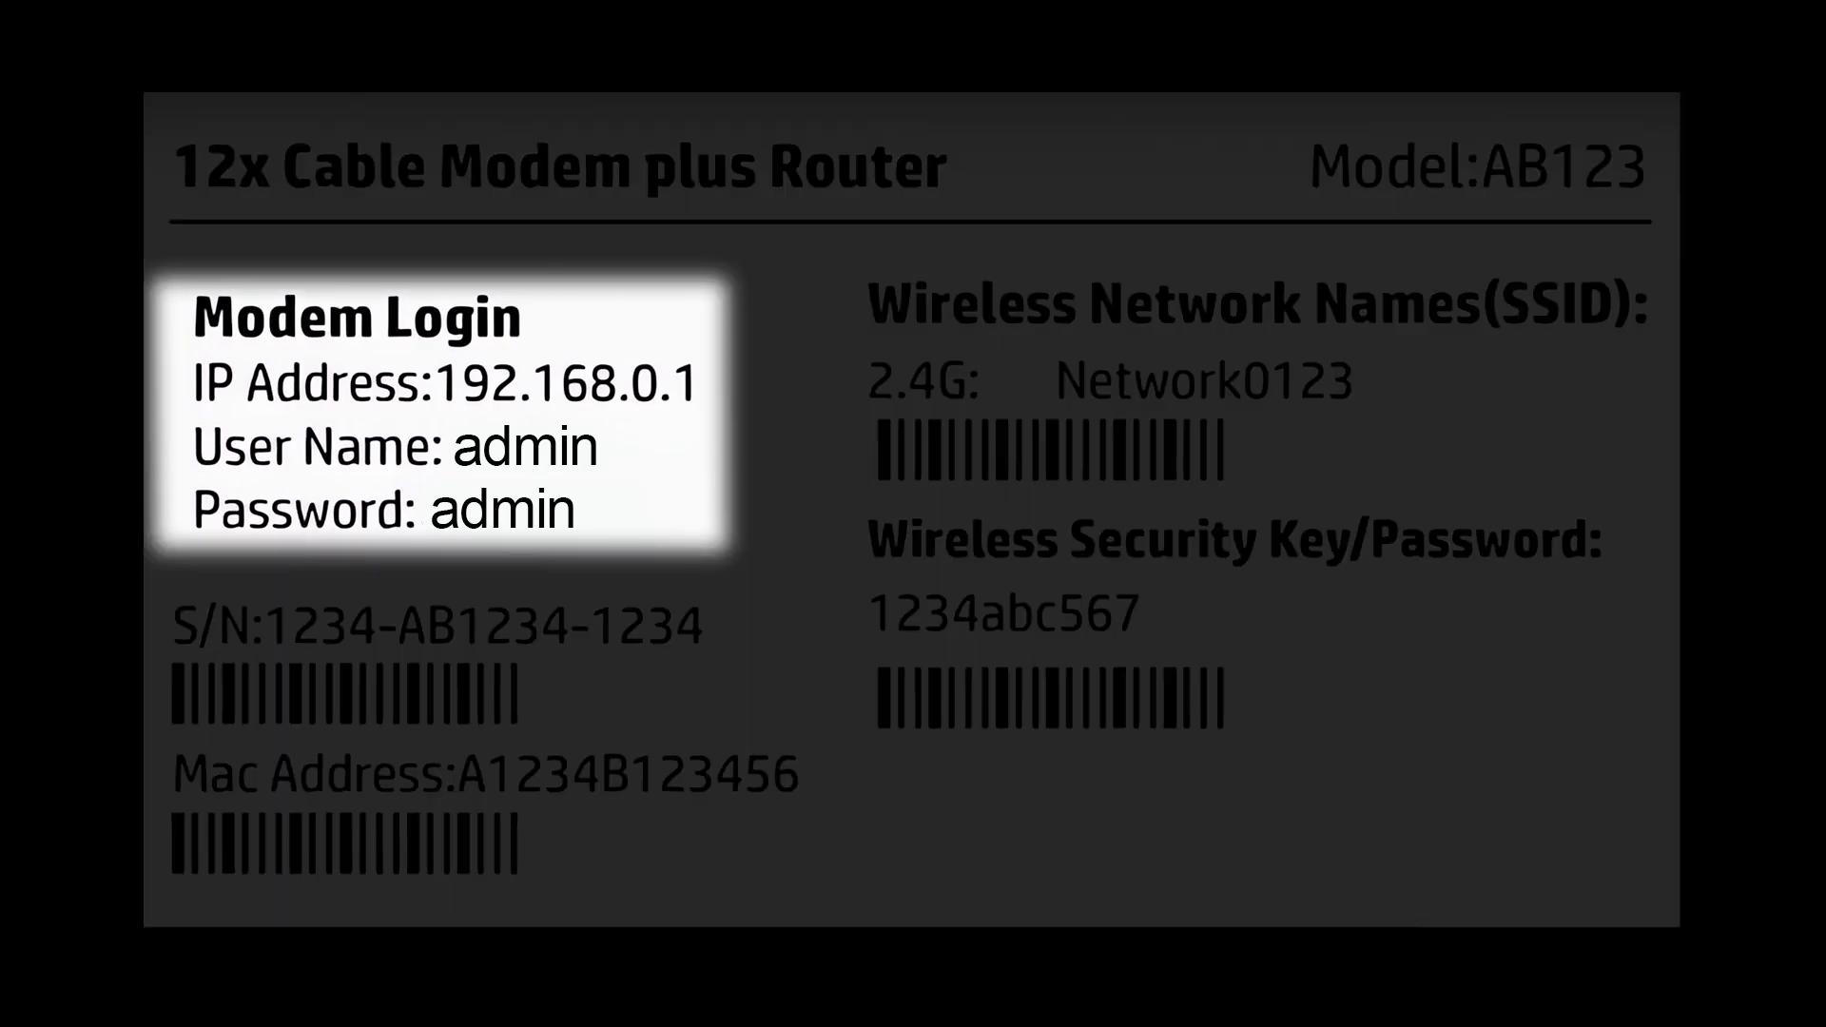
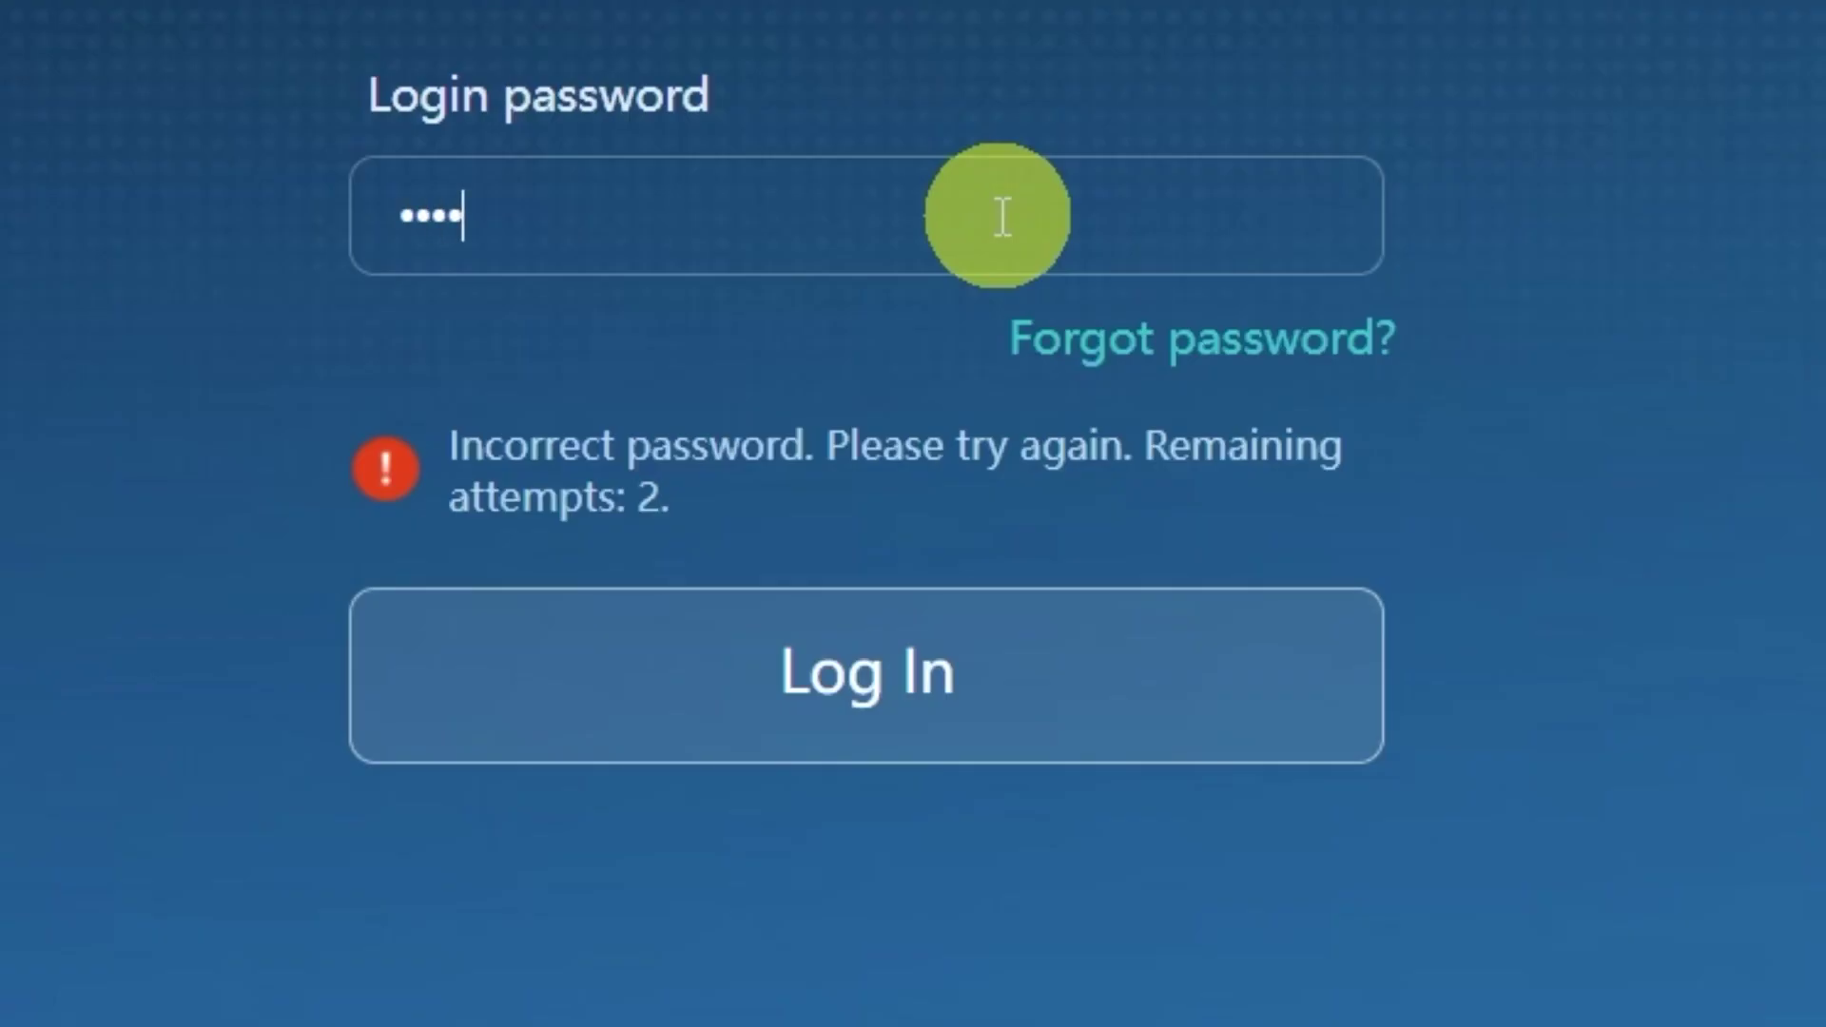
{"action": "left_click", "coordinate": [978, 664]}
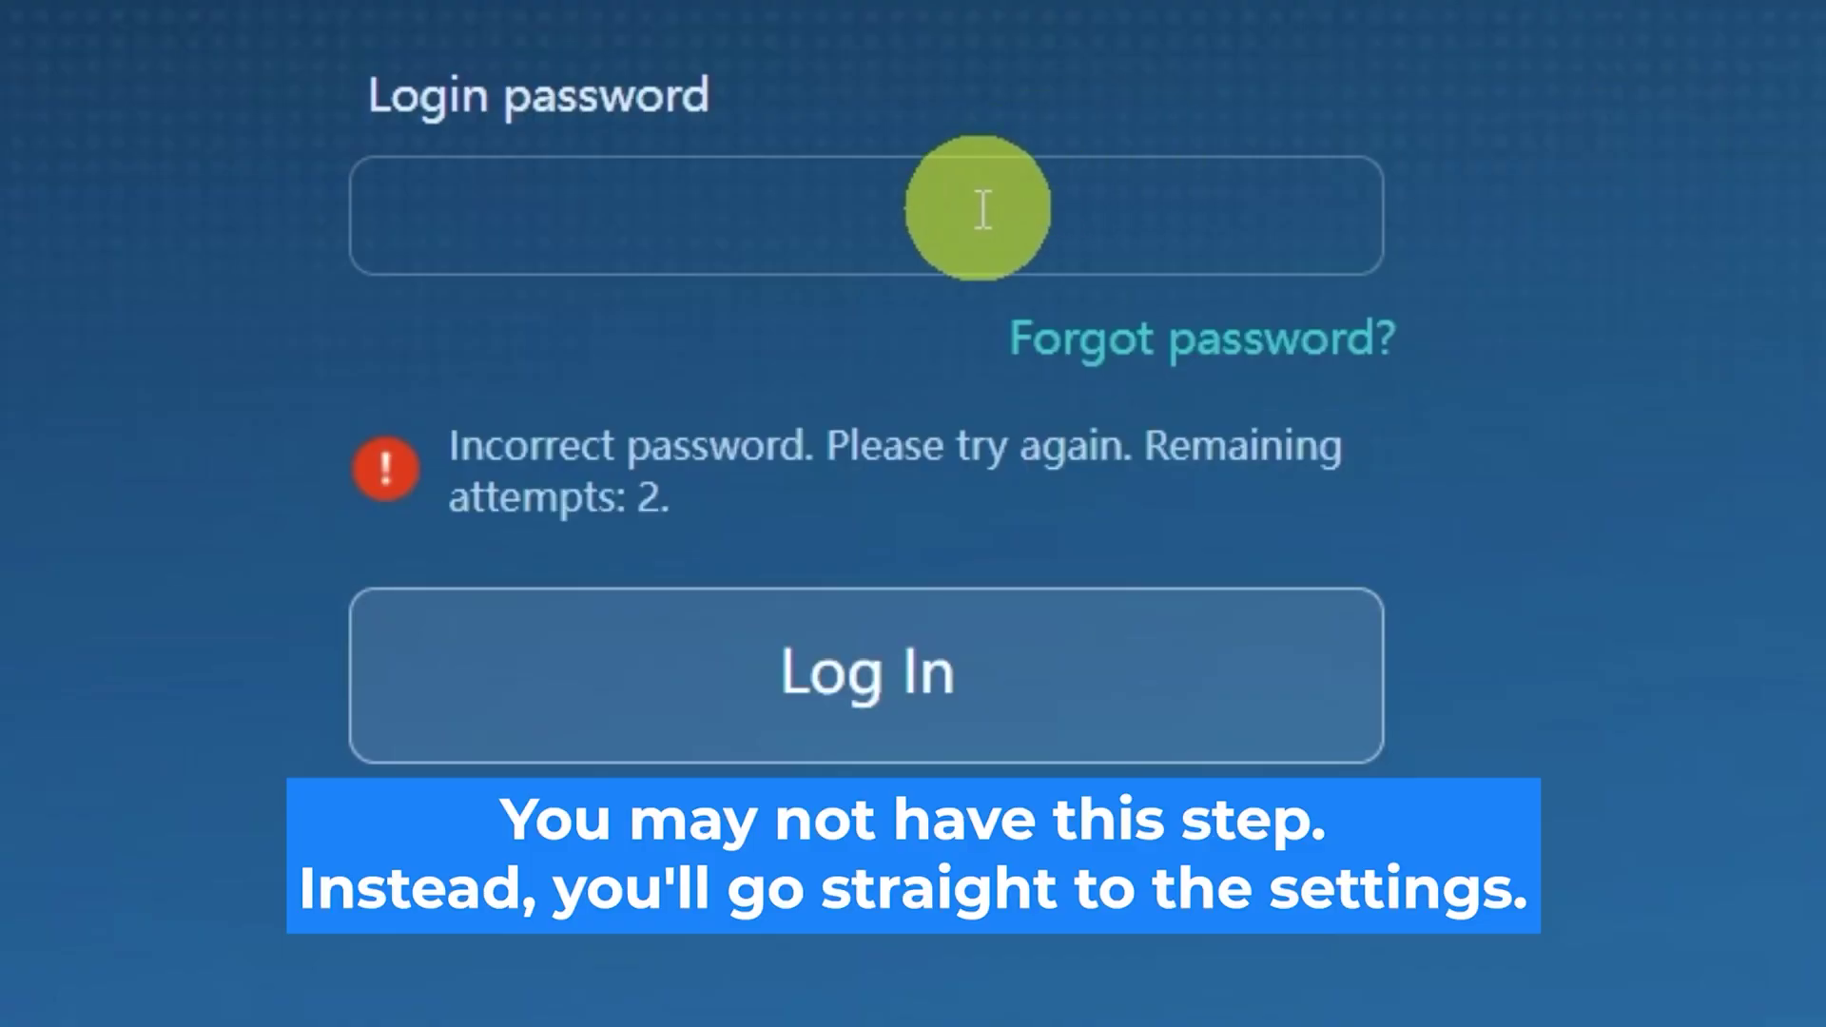
{"action": "left_click", "coordinate": [1003, 217]}
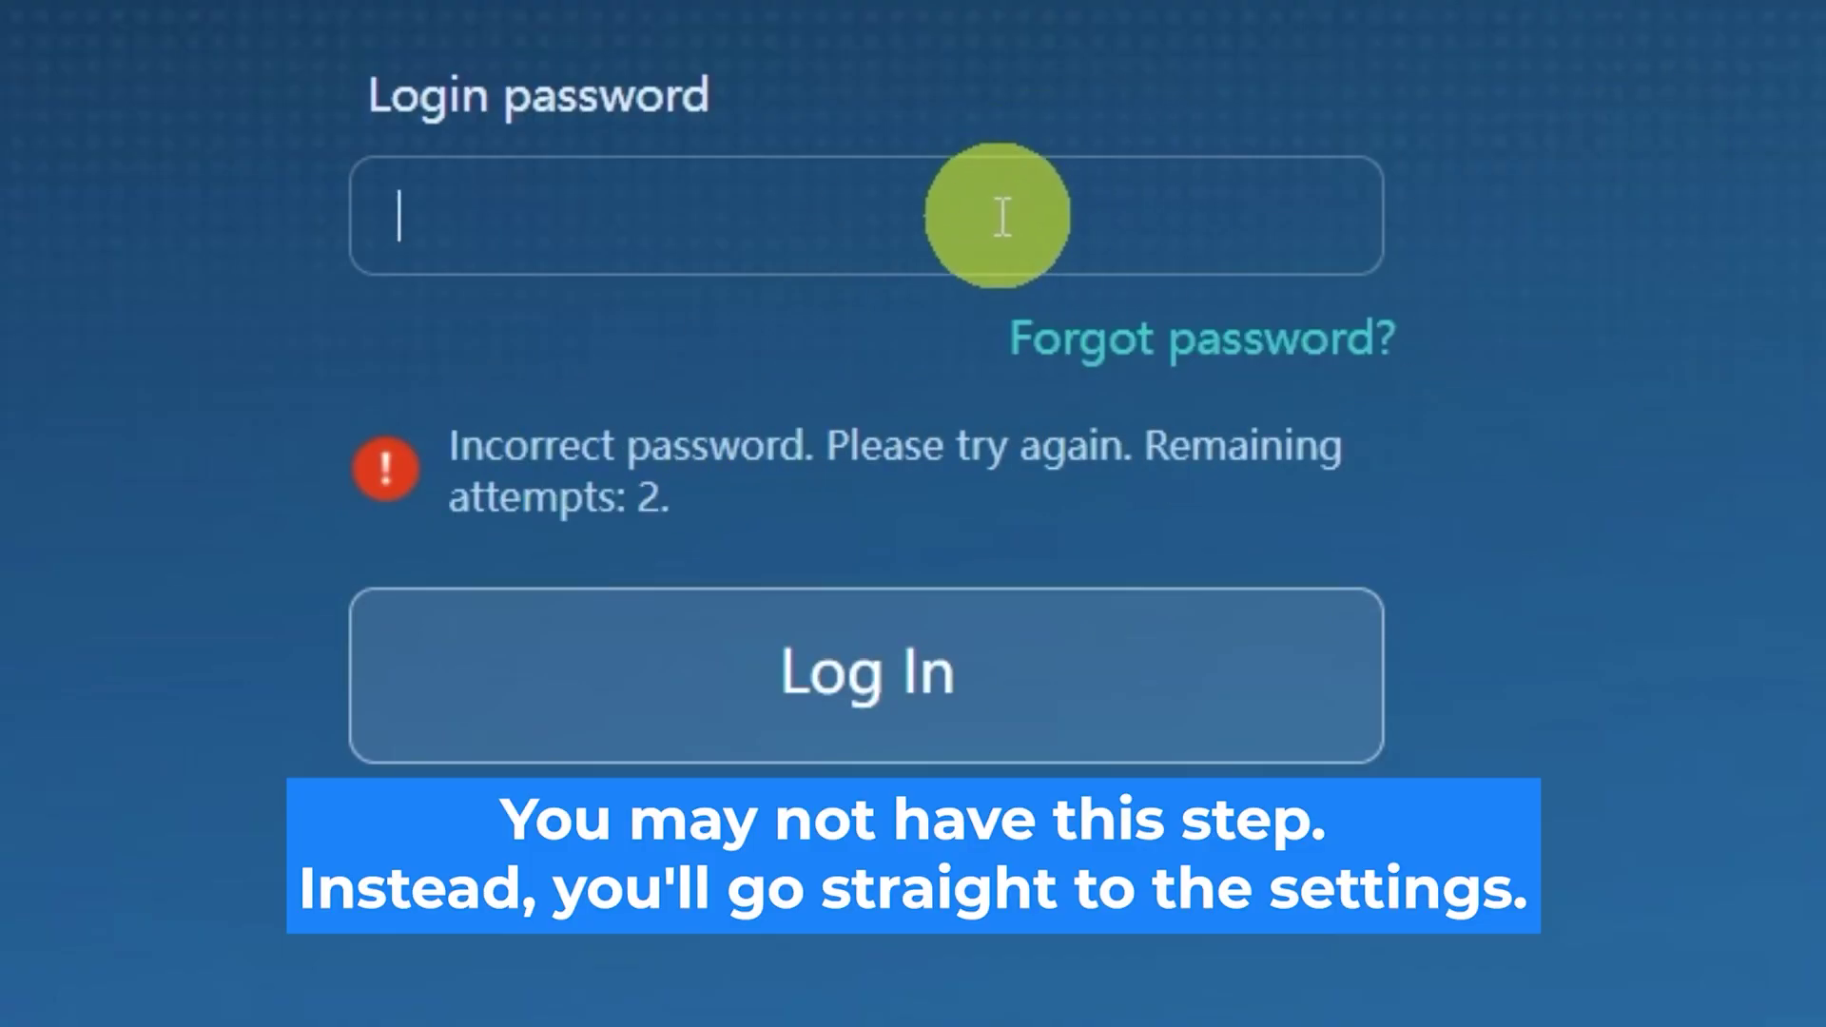
{"action": "type", "text": "••••••••"}
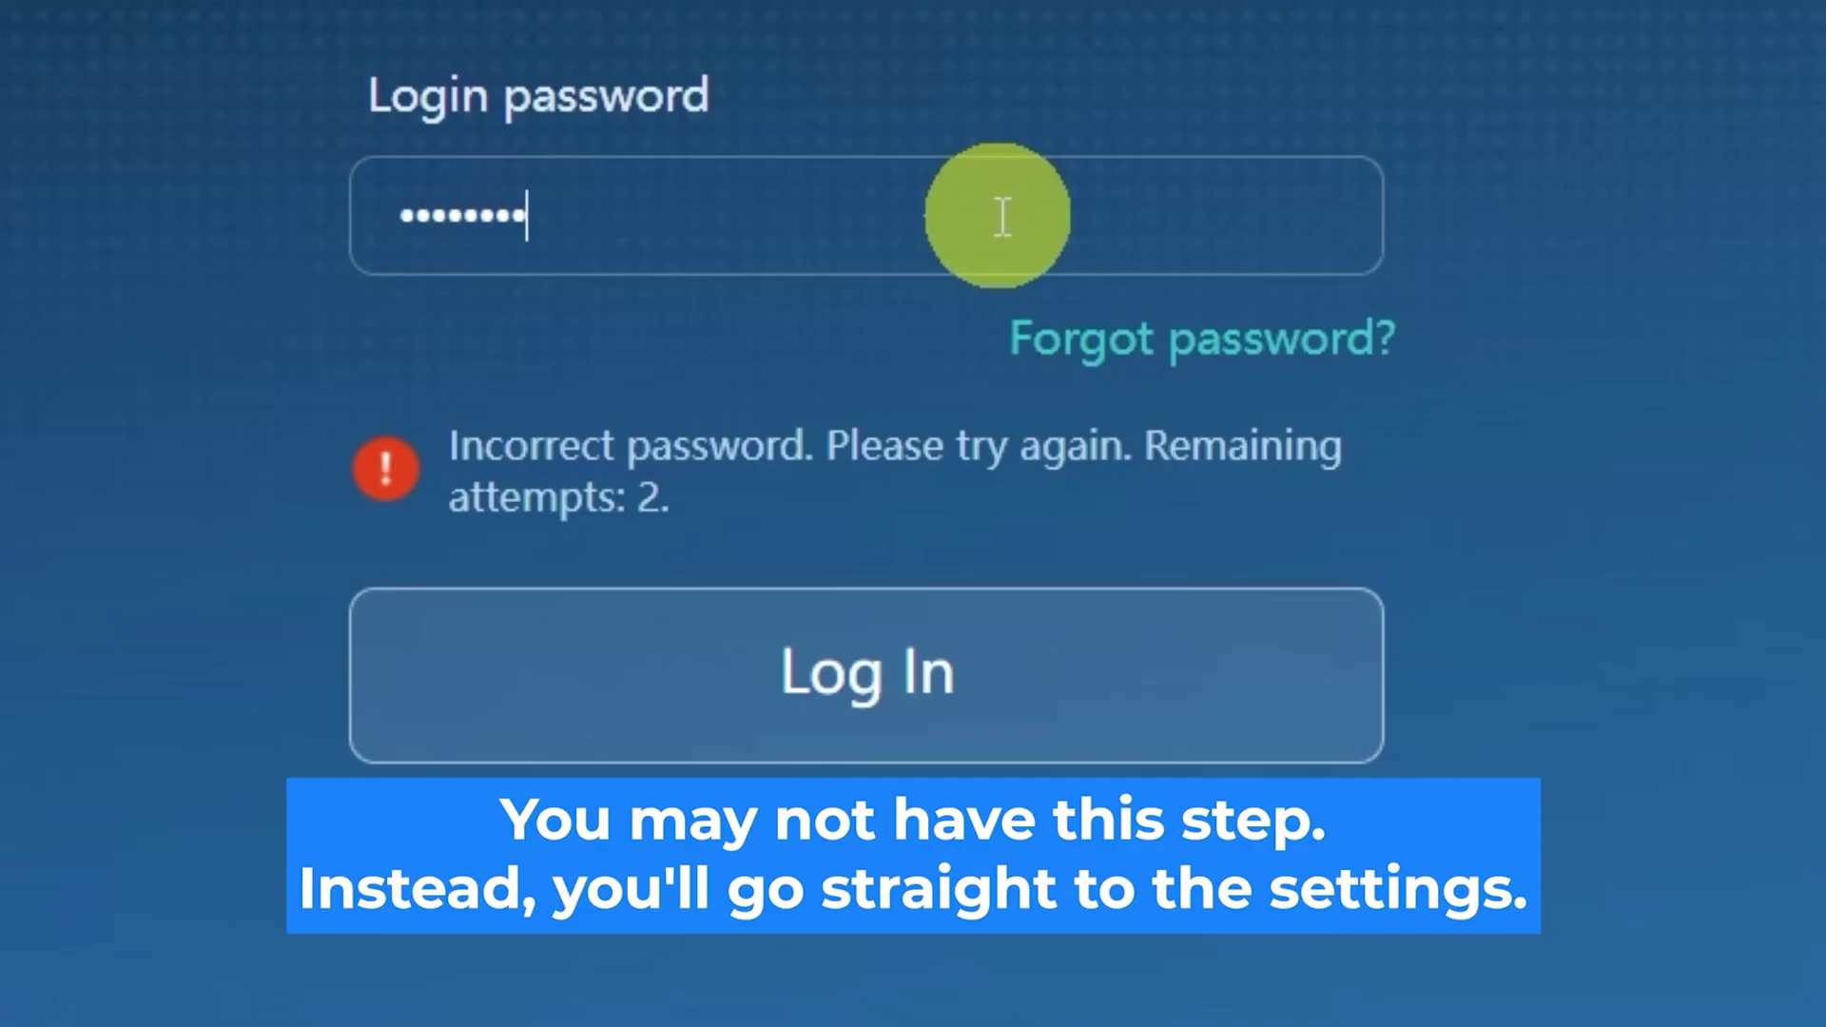
{"action": "type", "text": "••"}
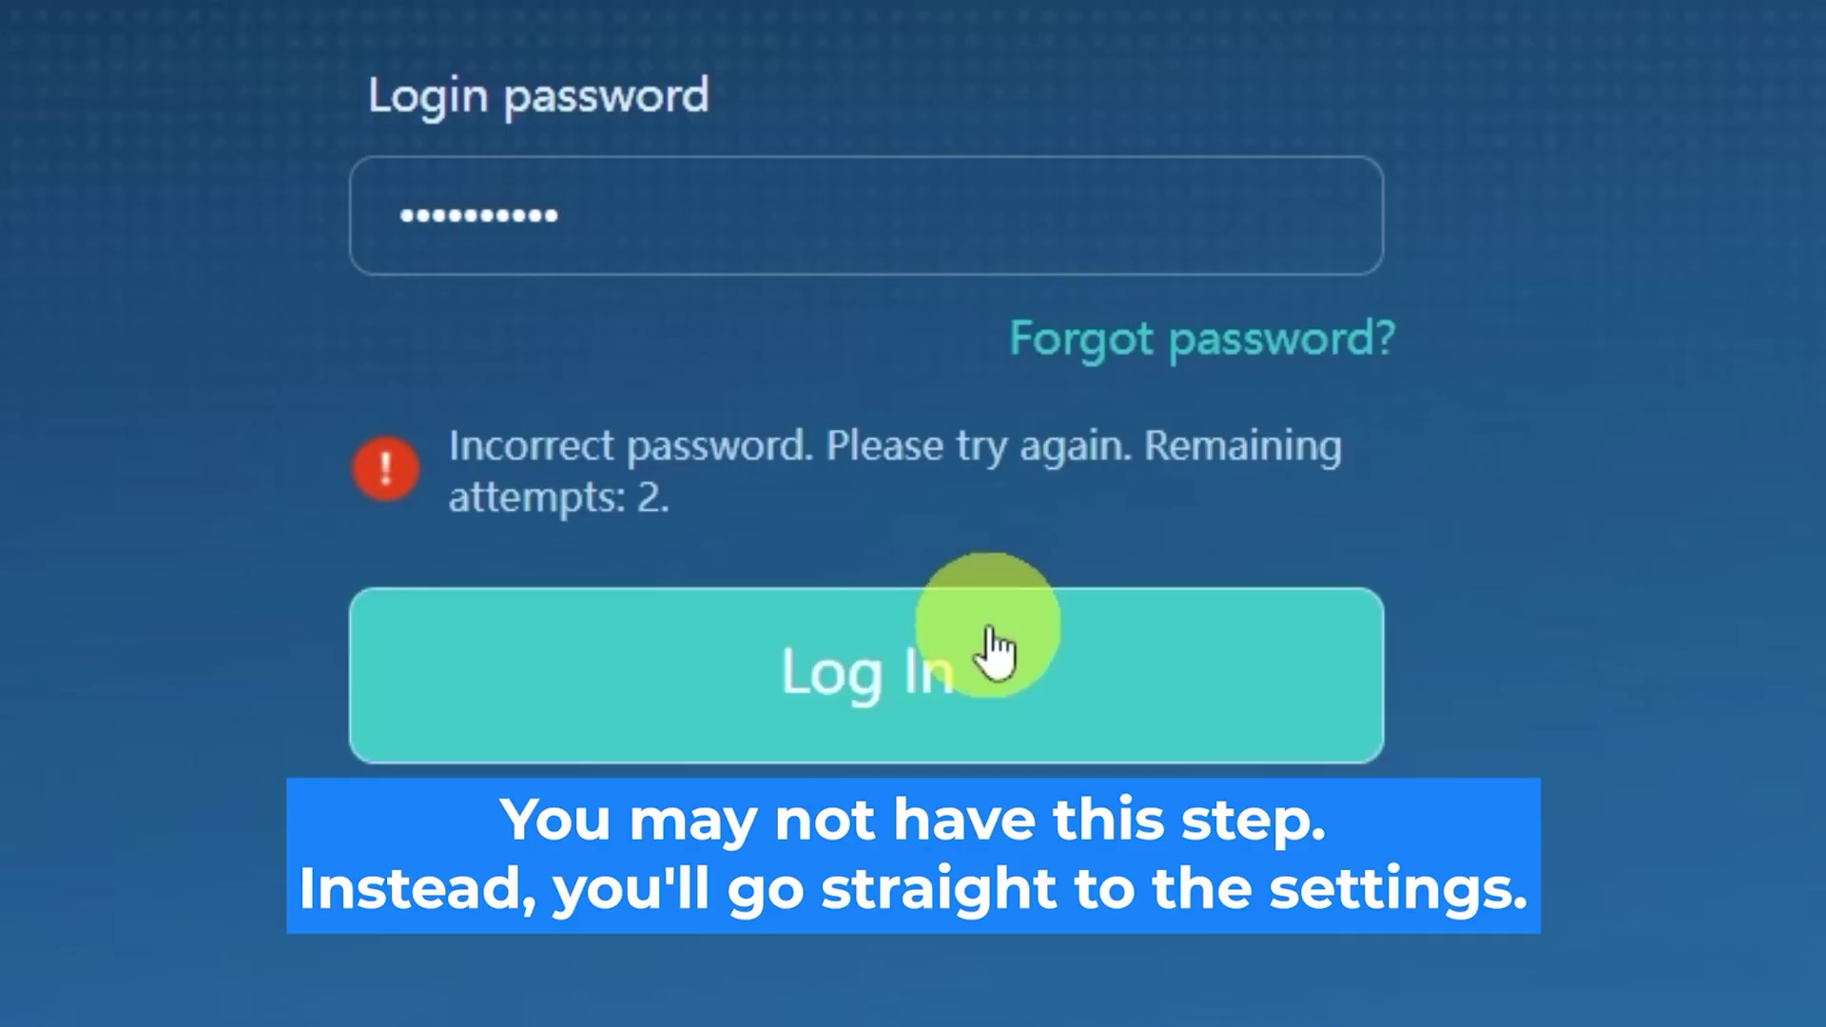
{"action": "left_click", "coordinate": [1000, 644]}
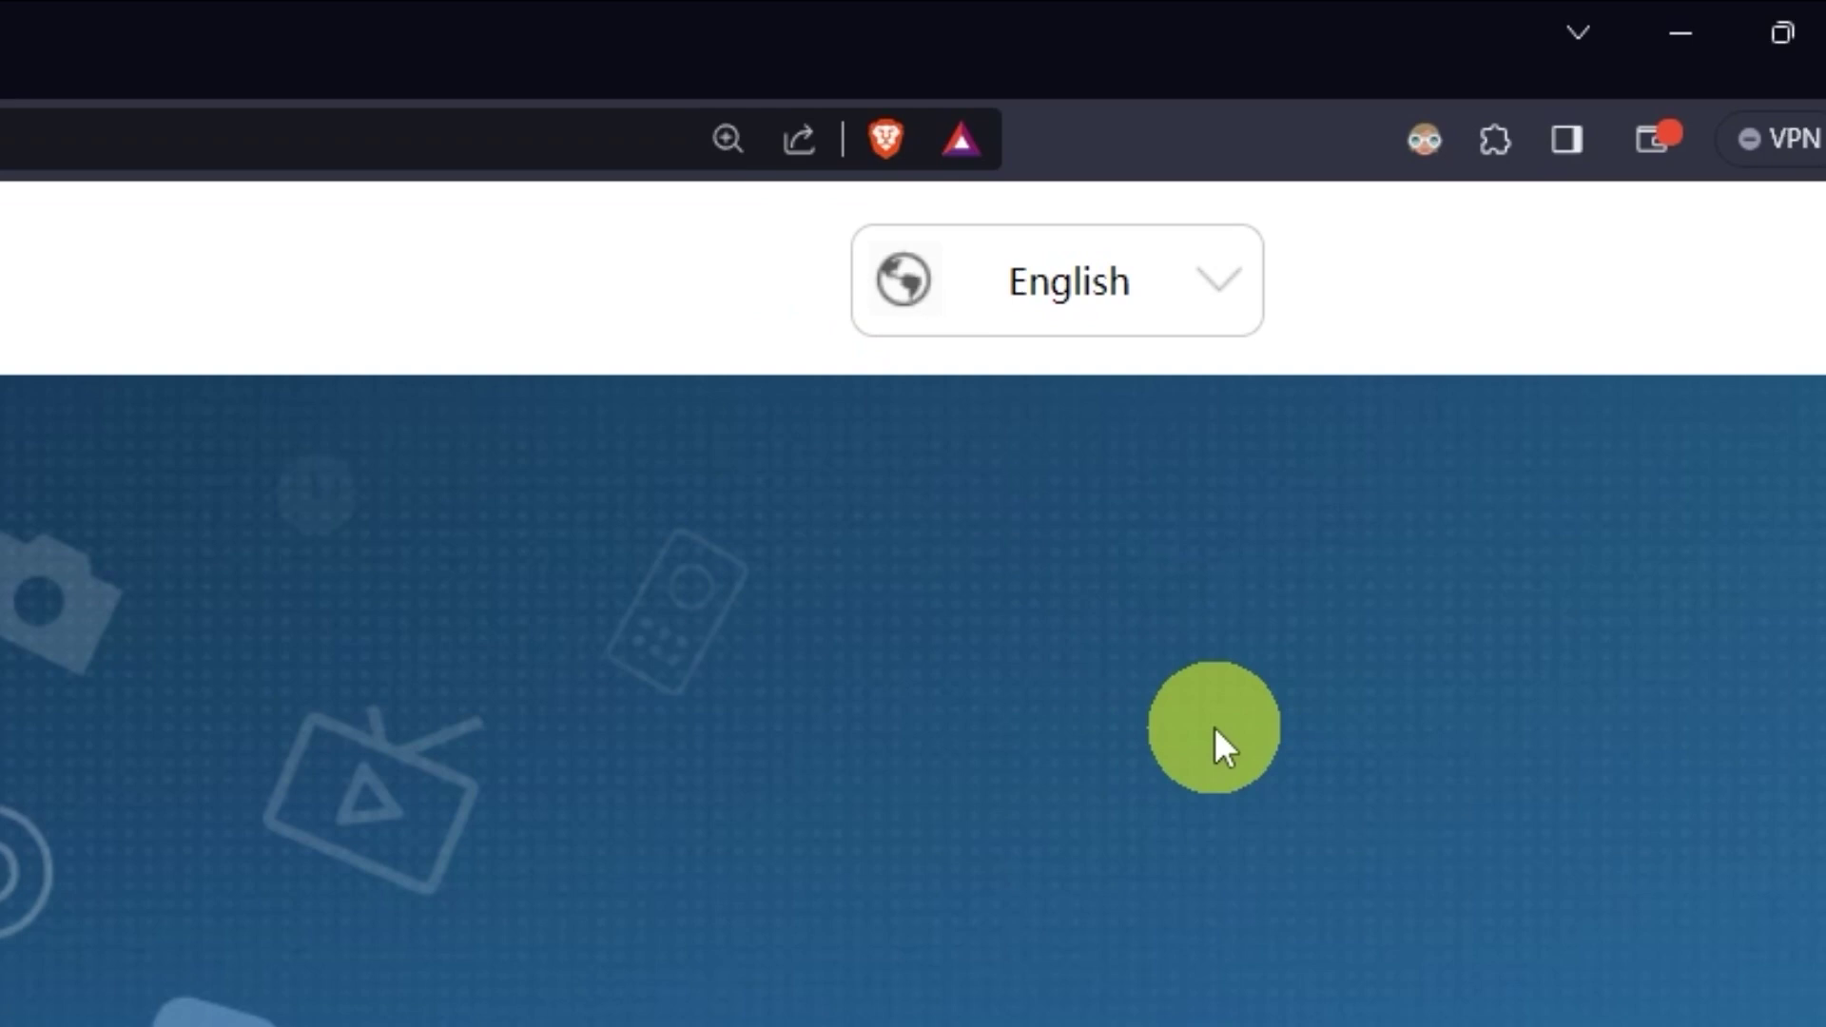
Leave the interface language on English and accept the license and privacy statement.
{"action": "left_click", "coordinate": [1223, 286]}
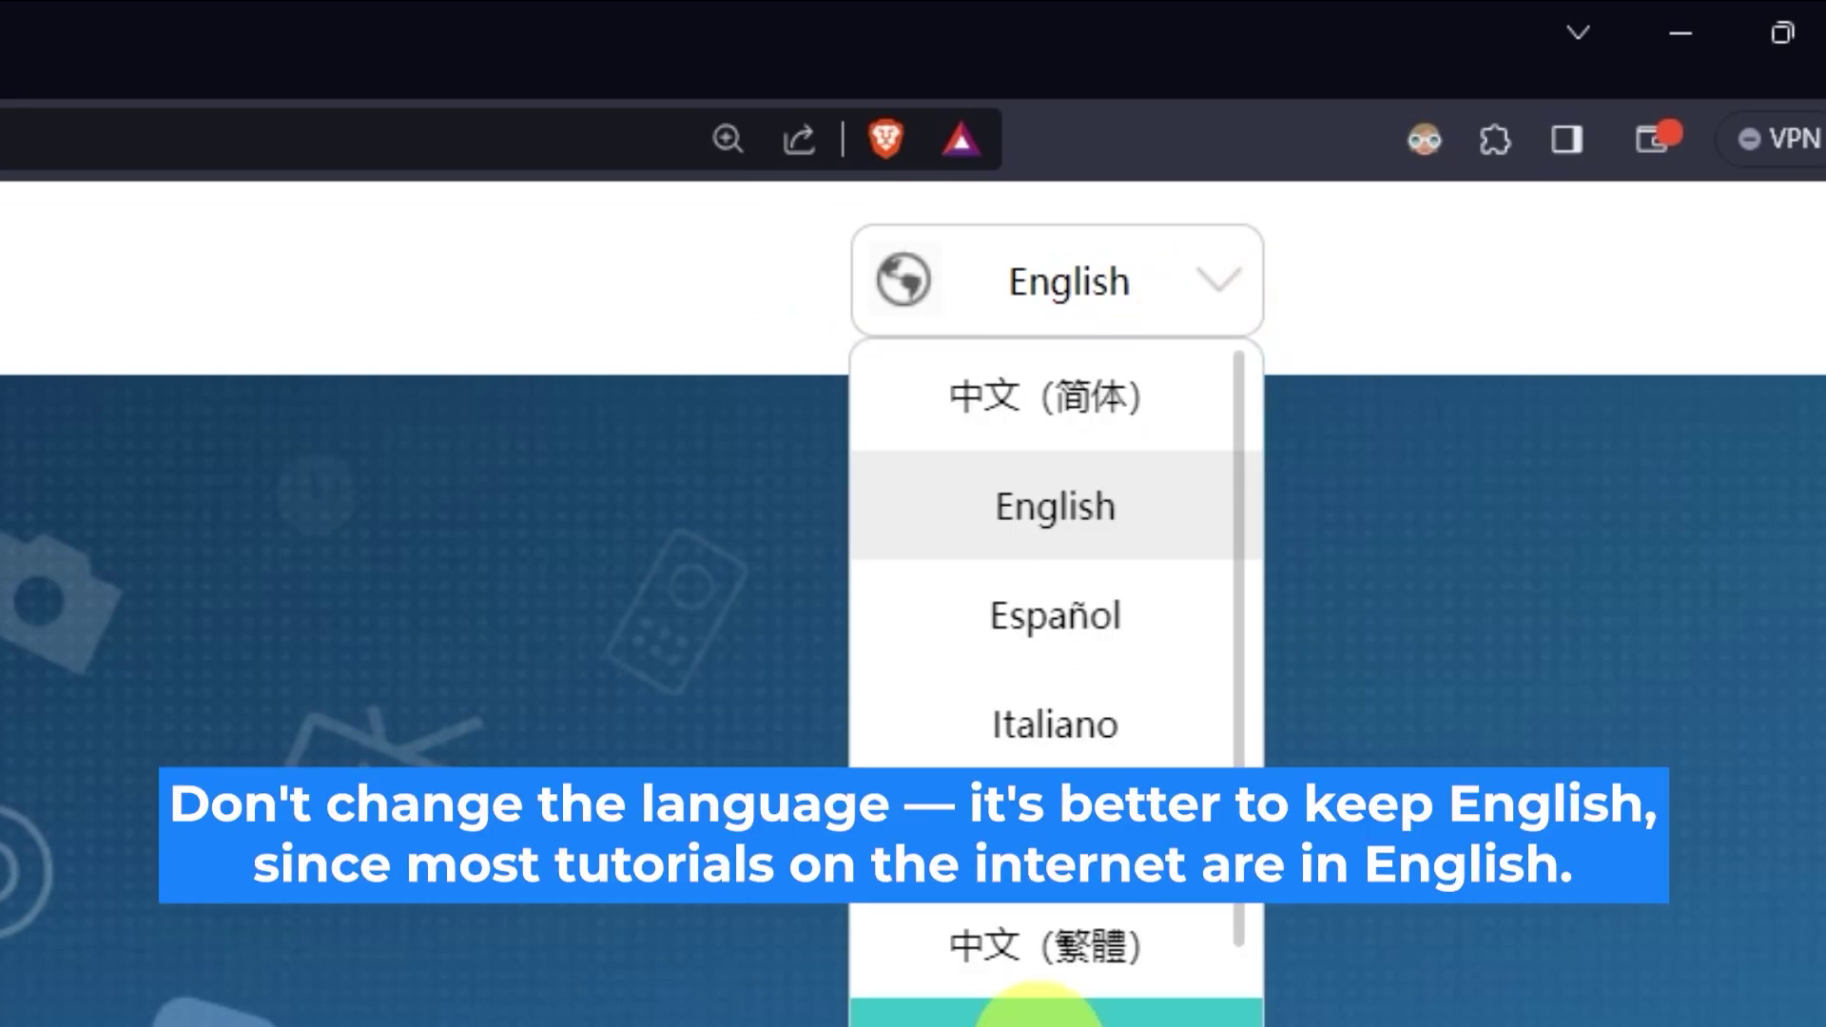
{"action": "scroll", "coordinate": [1038, 1007], "scroll_direction": "down", "scroll_amount": 3}
{"action": "scroll", "coordinate": [1039, 1006], "scroll_direction": "down", "scroll_amount": 2}
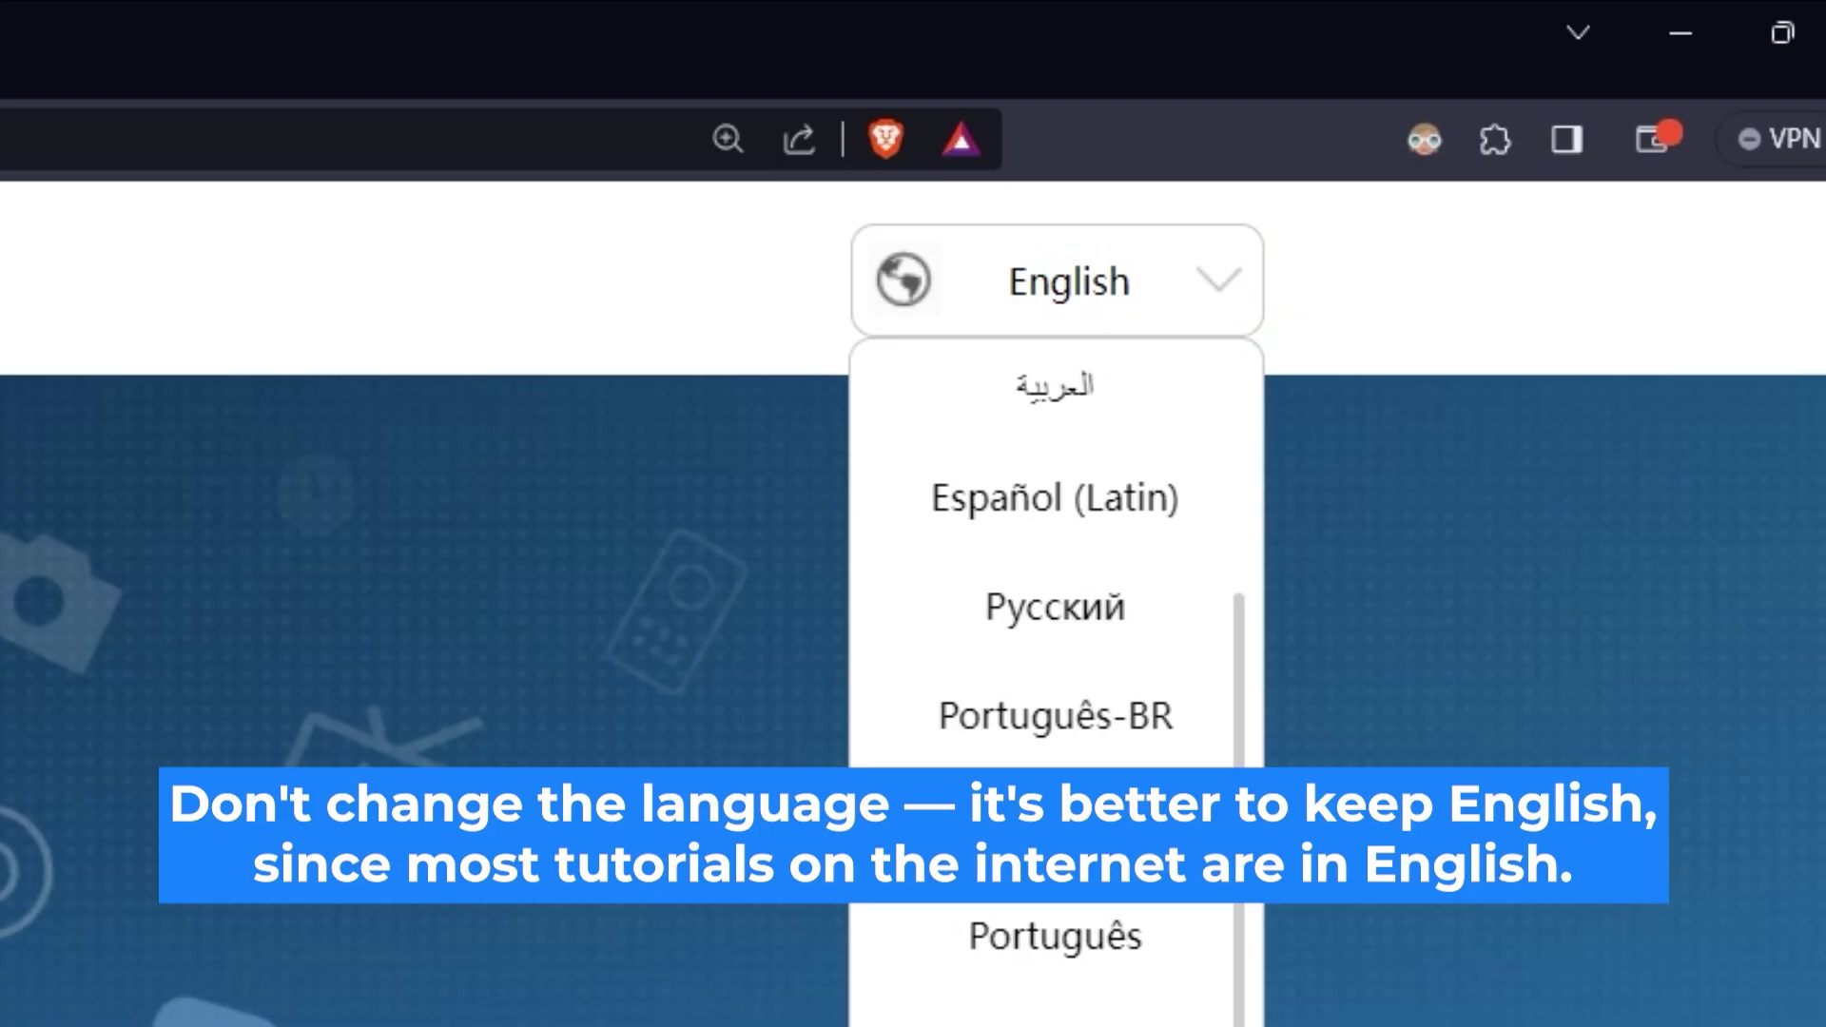
{"action": "scroll", "coordinate": [1055, 985], "scroll_direction": "up", "scroll_amount": 5}
{"action": "left_click", "coordinate": [586, 941]}
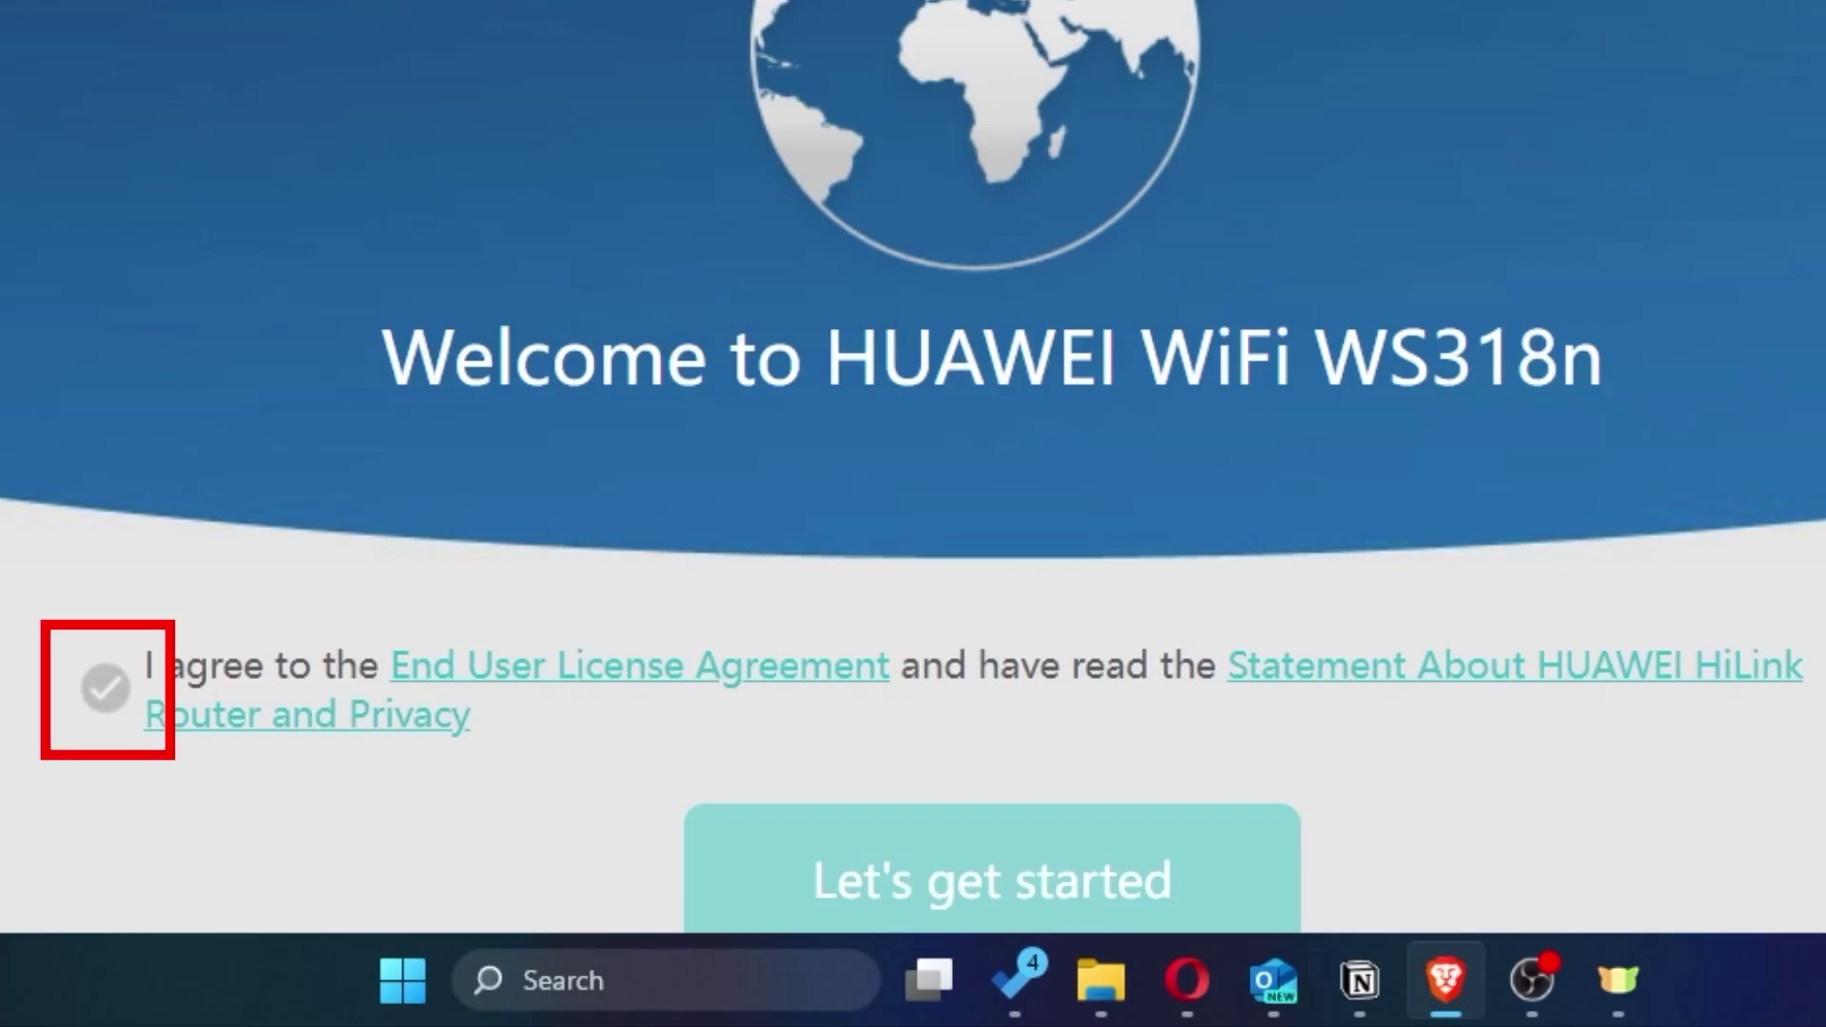
{"action": "left_click", "coordinate": [103, 687]}
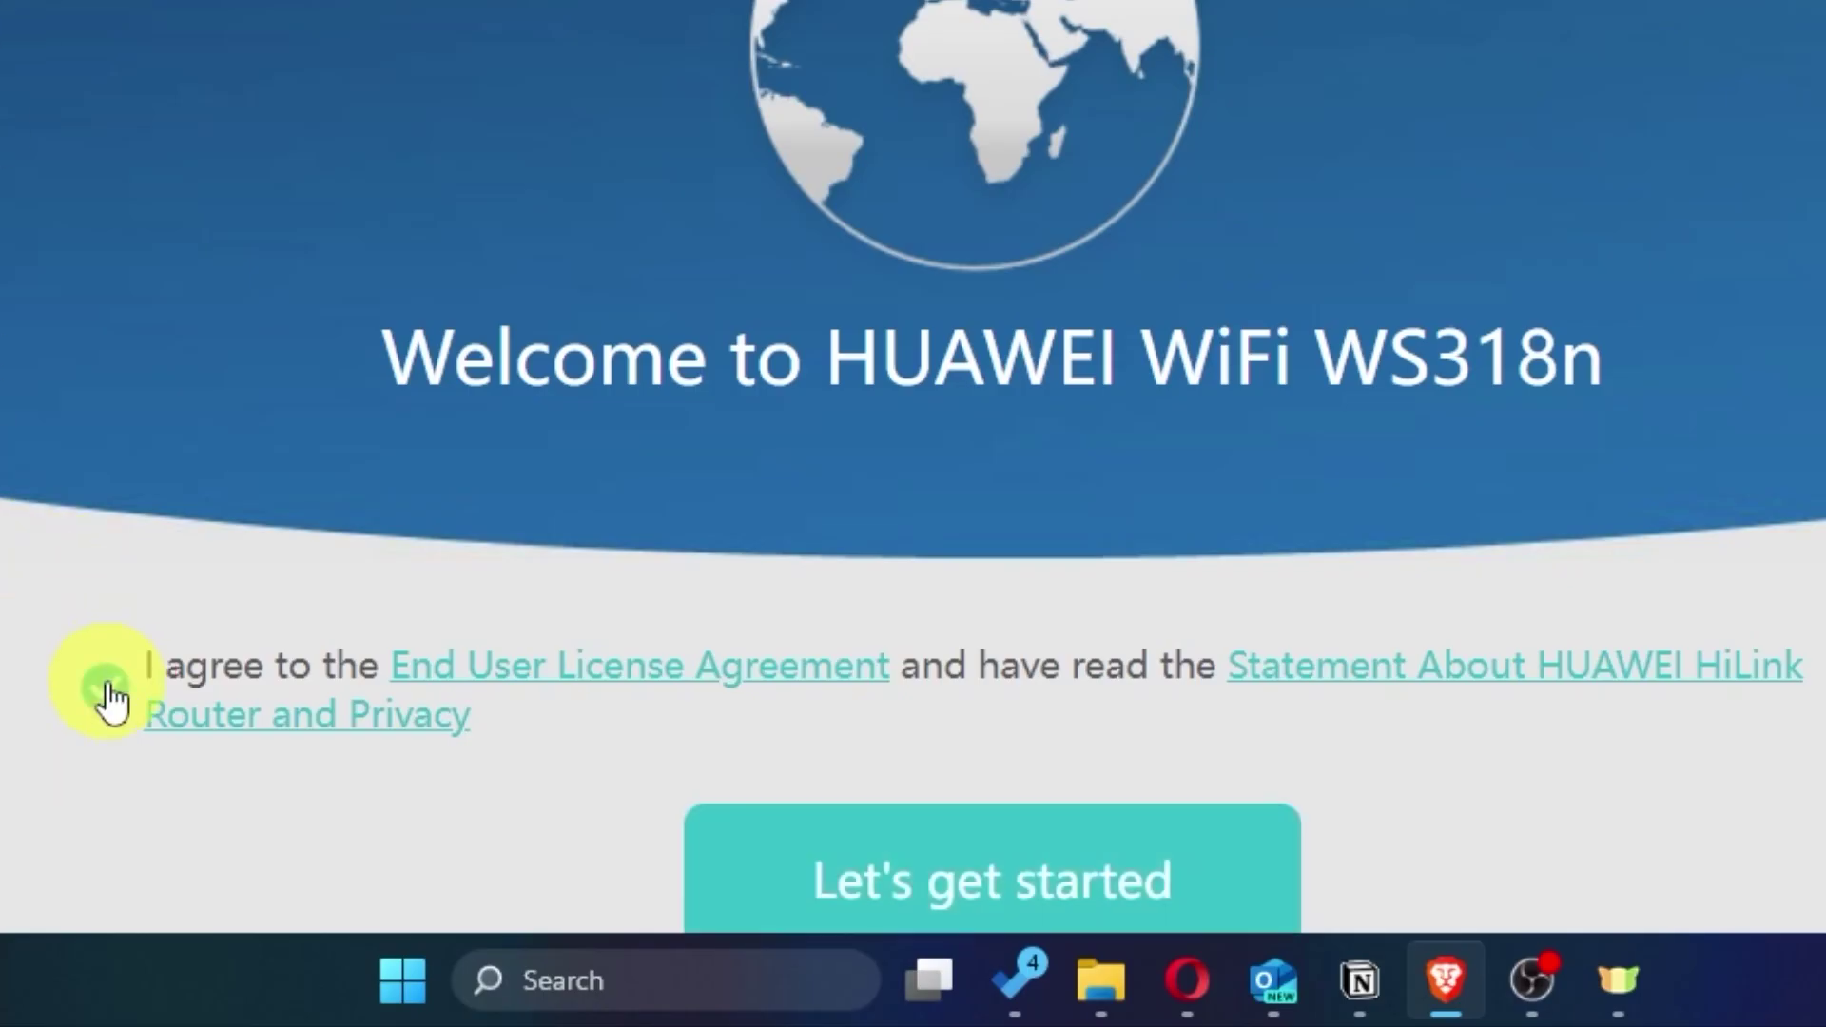
{"action": "scroll", "coordinate": [913, 515], "scroll_direction": "down", "scroll_amount": 2}
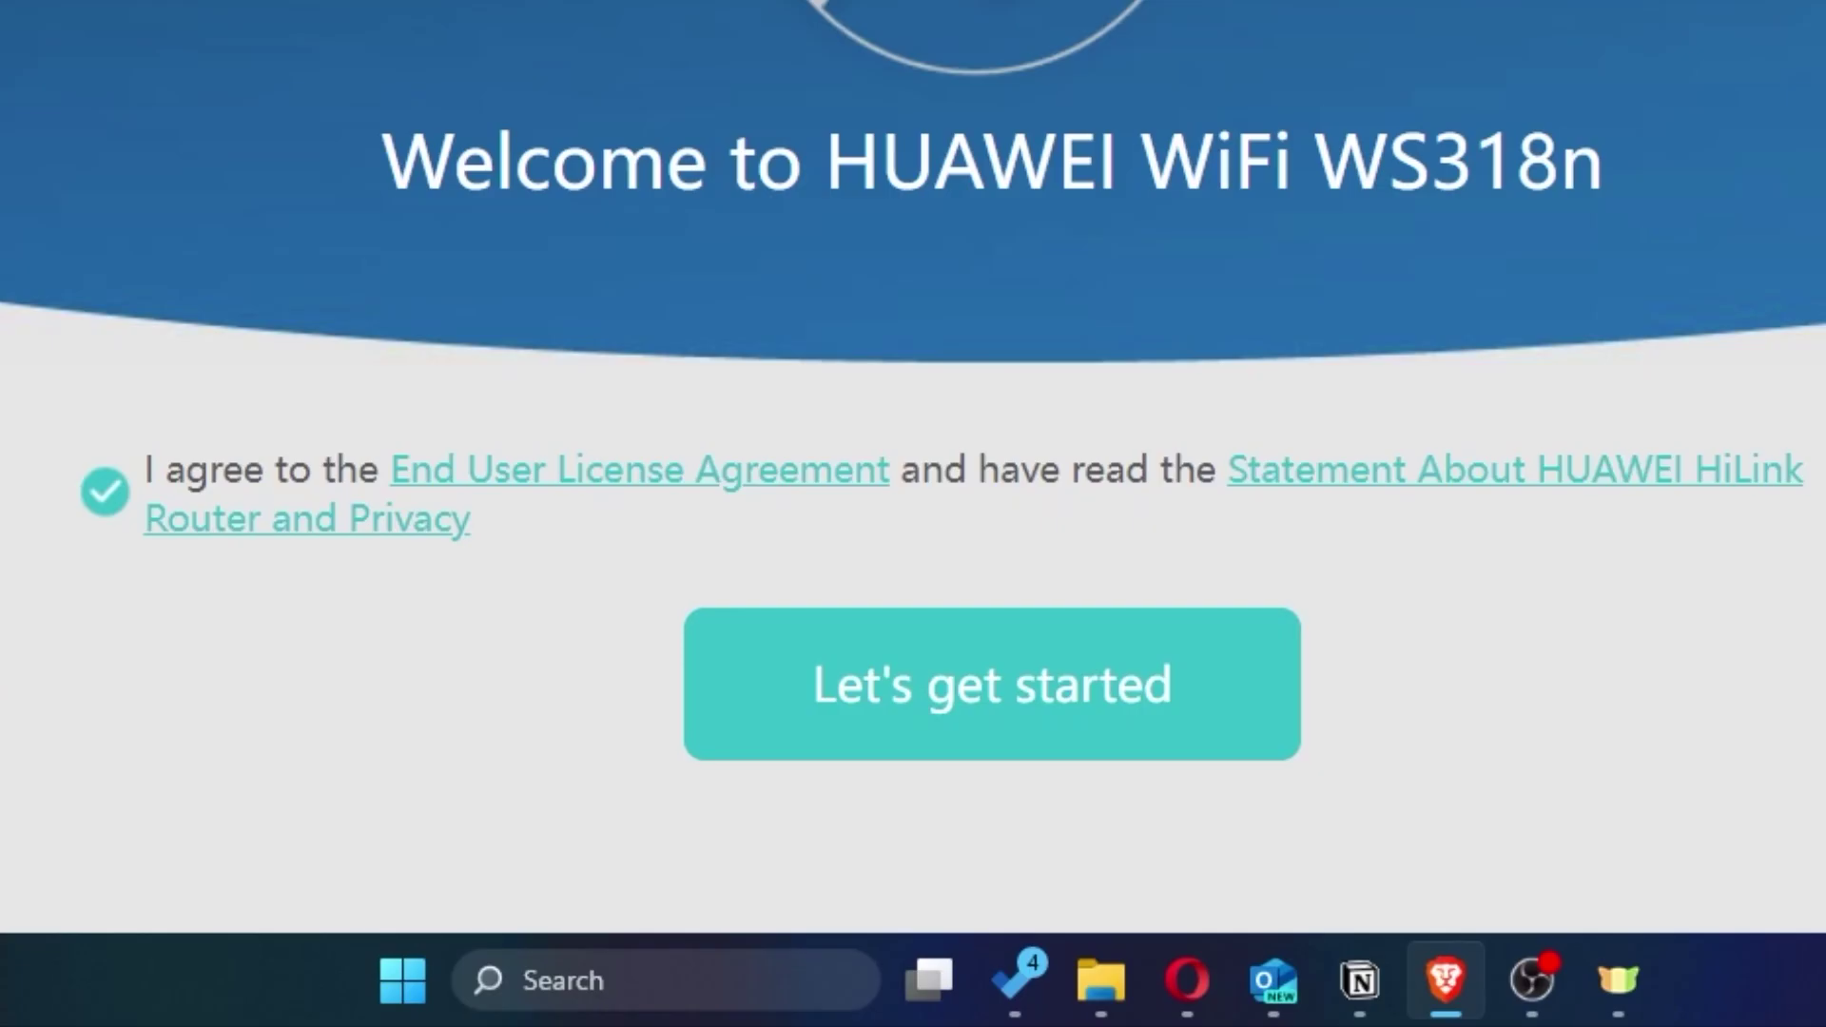
Start the router setup with Let's get started and enable auto-update.
{"action": "left_click", "coordinate": [934, 747]}
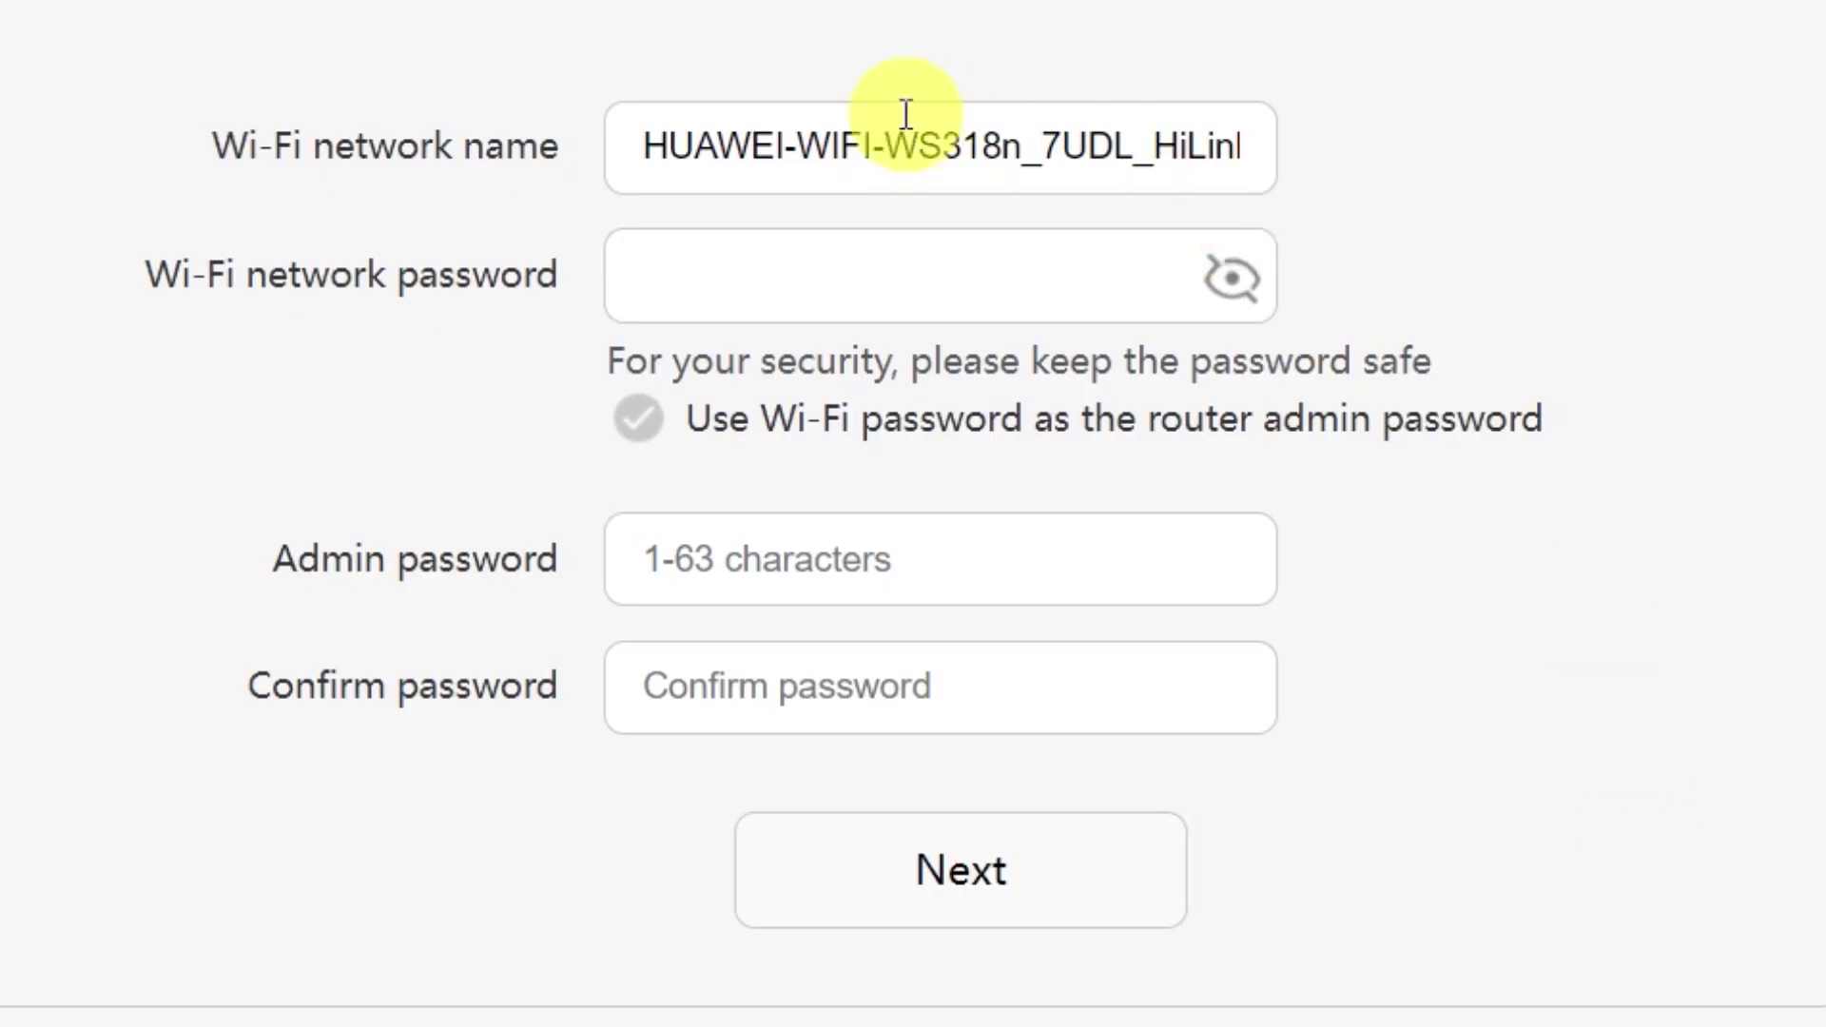
Trim the Wi-Fi name to 'HUAWEI' and enter the Wi-Fi and admin passwords.
{"action": "left_click_drag", "start_coordinate": [783, 144], "coordinate": [1476, 131]}
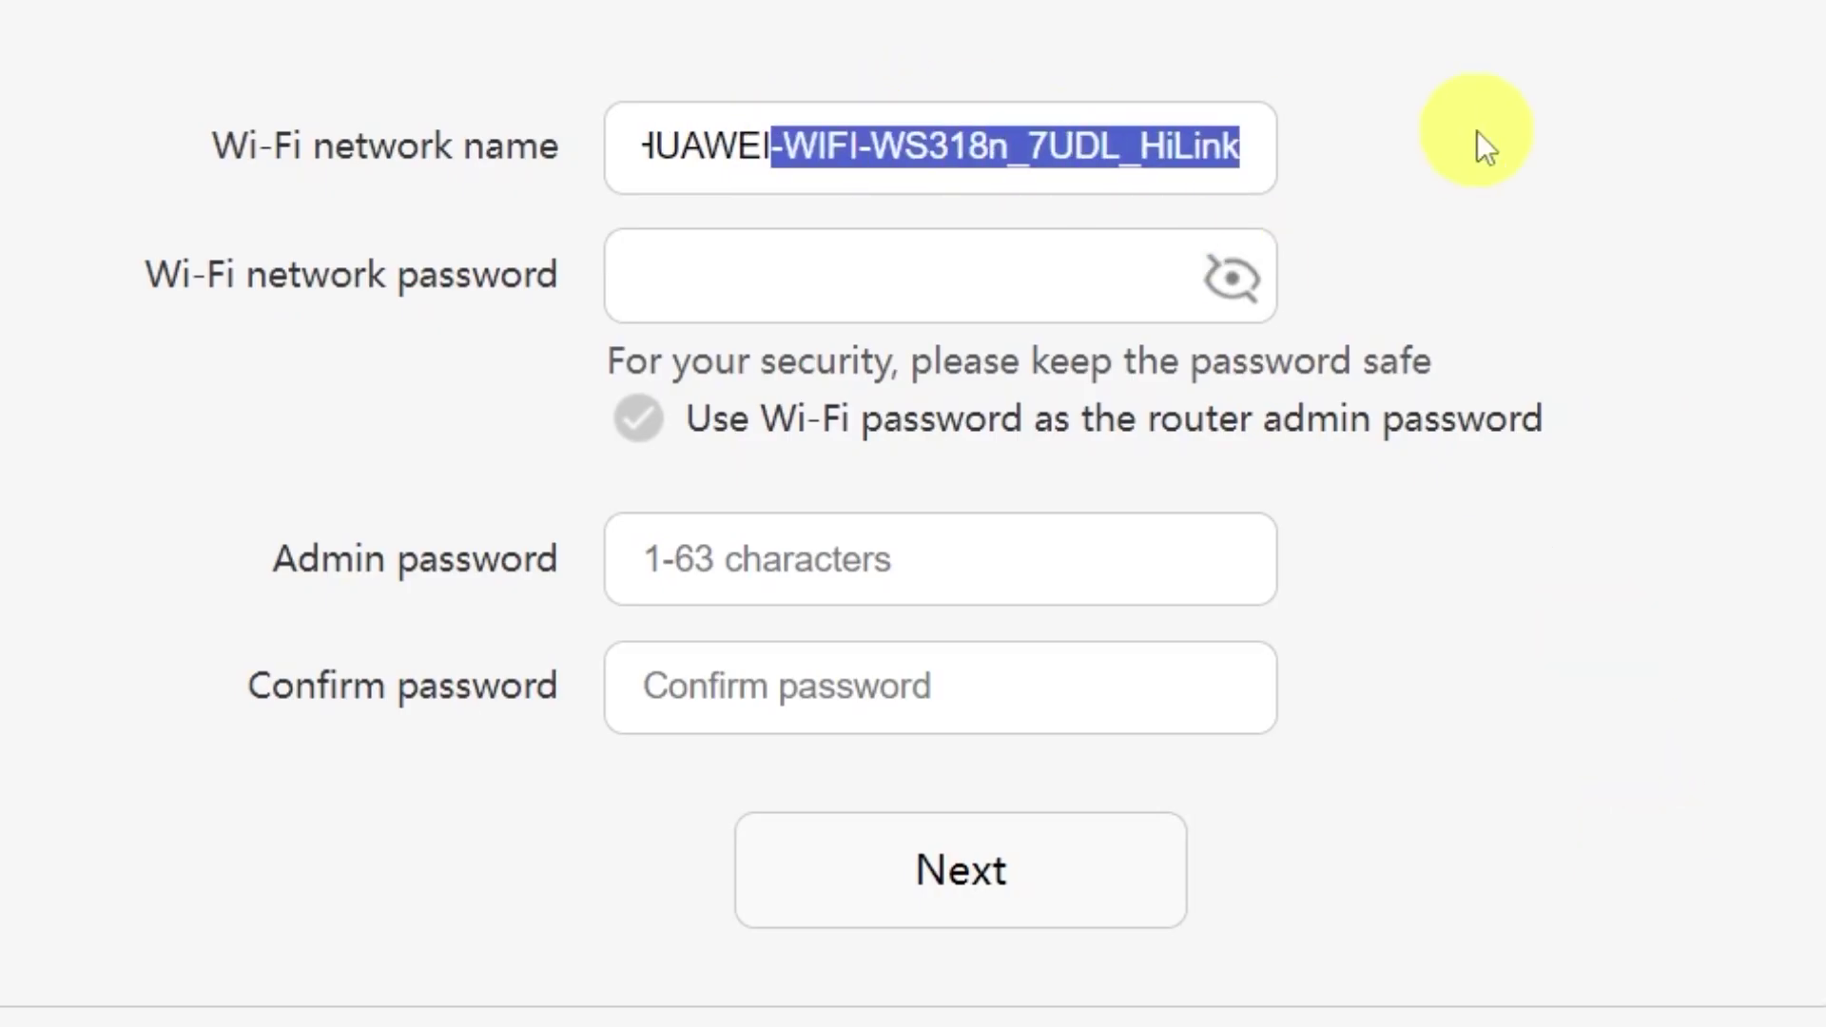
{"action": "key", "text": "BackSpace"}
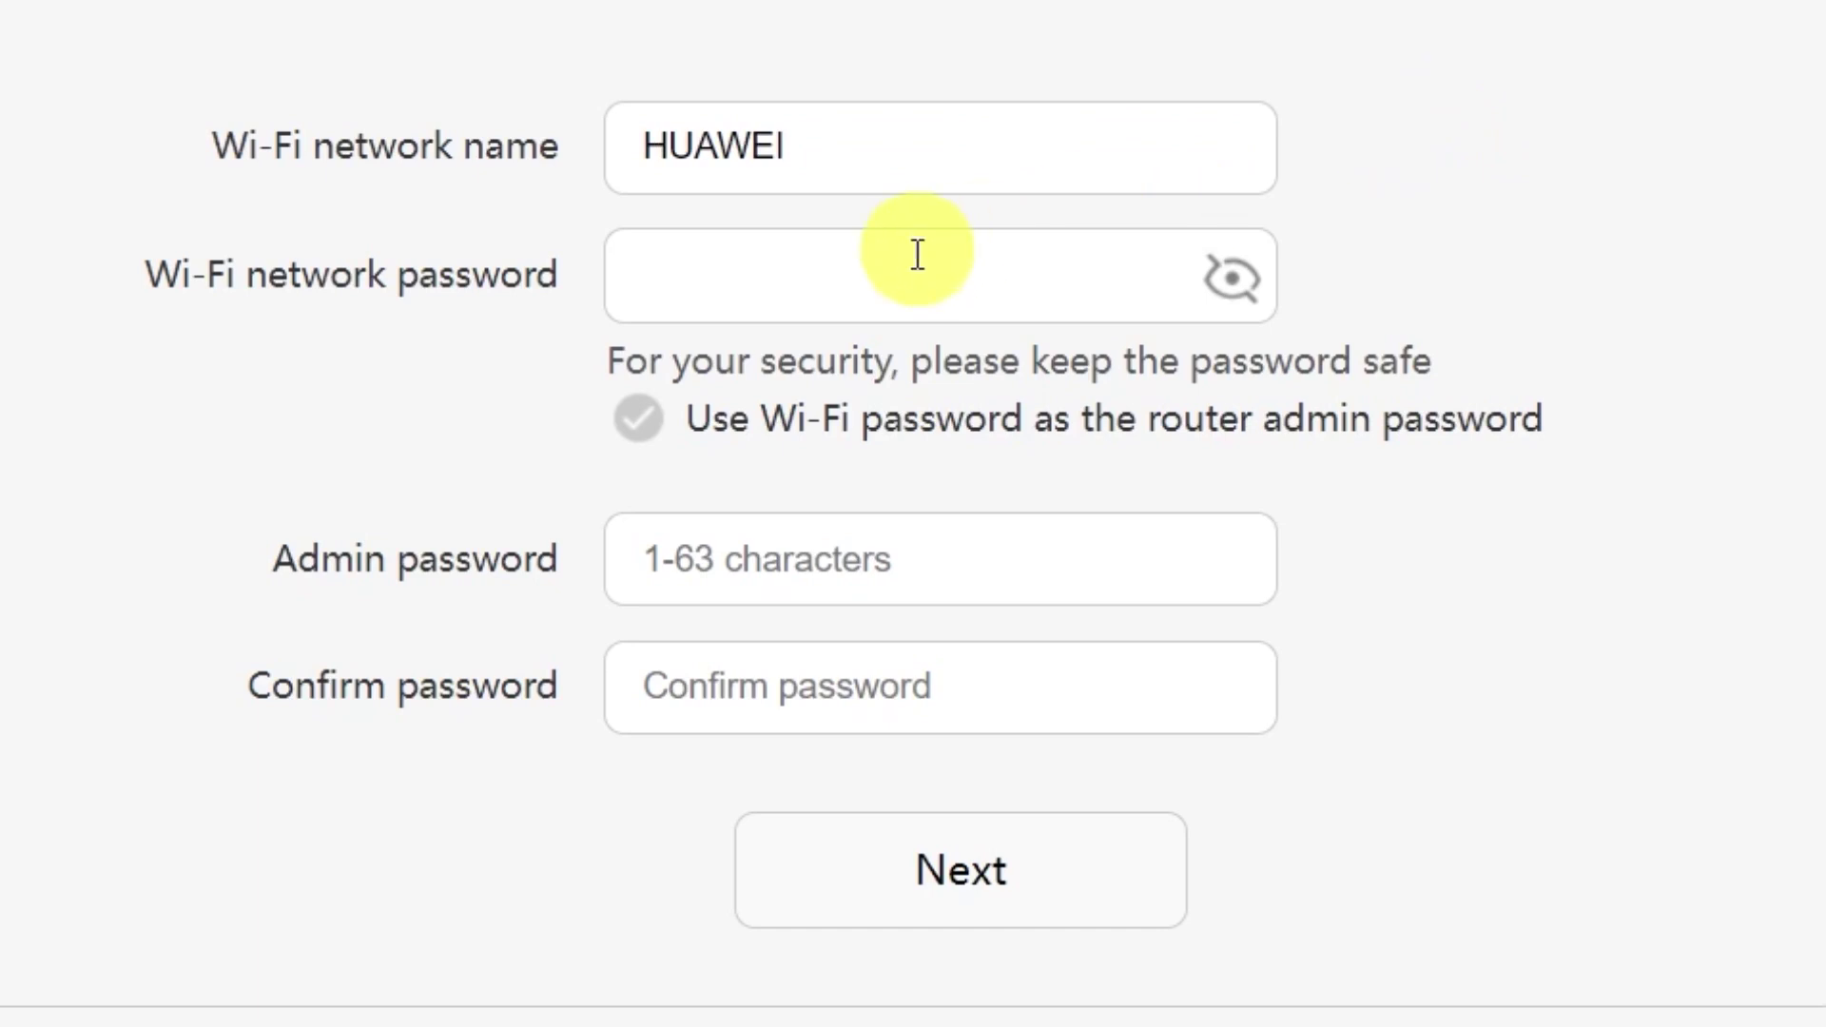
{"action": "left_click", "coordinate": [939, 259]}
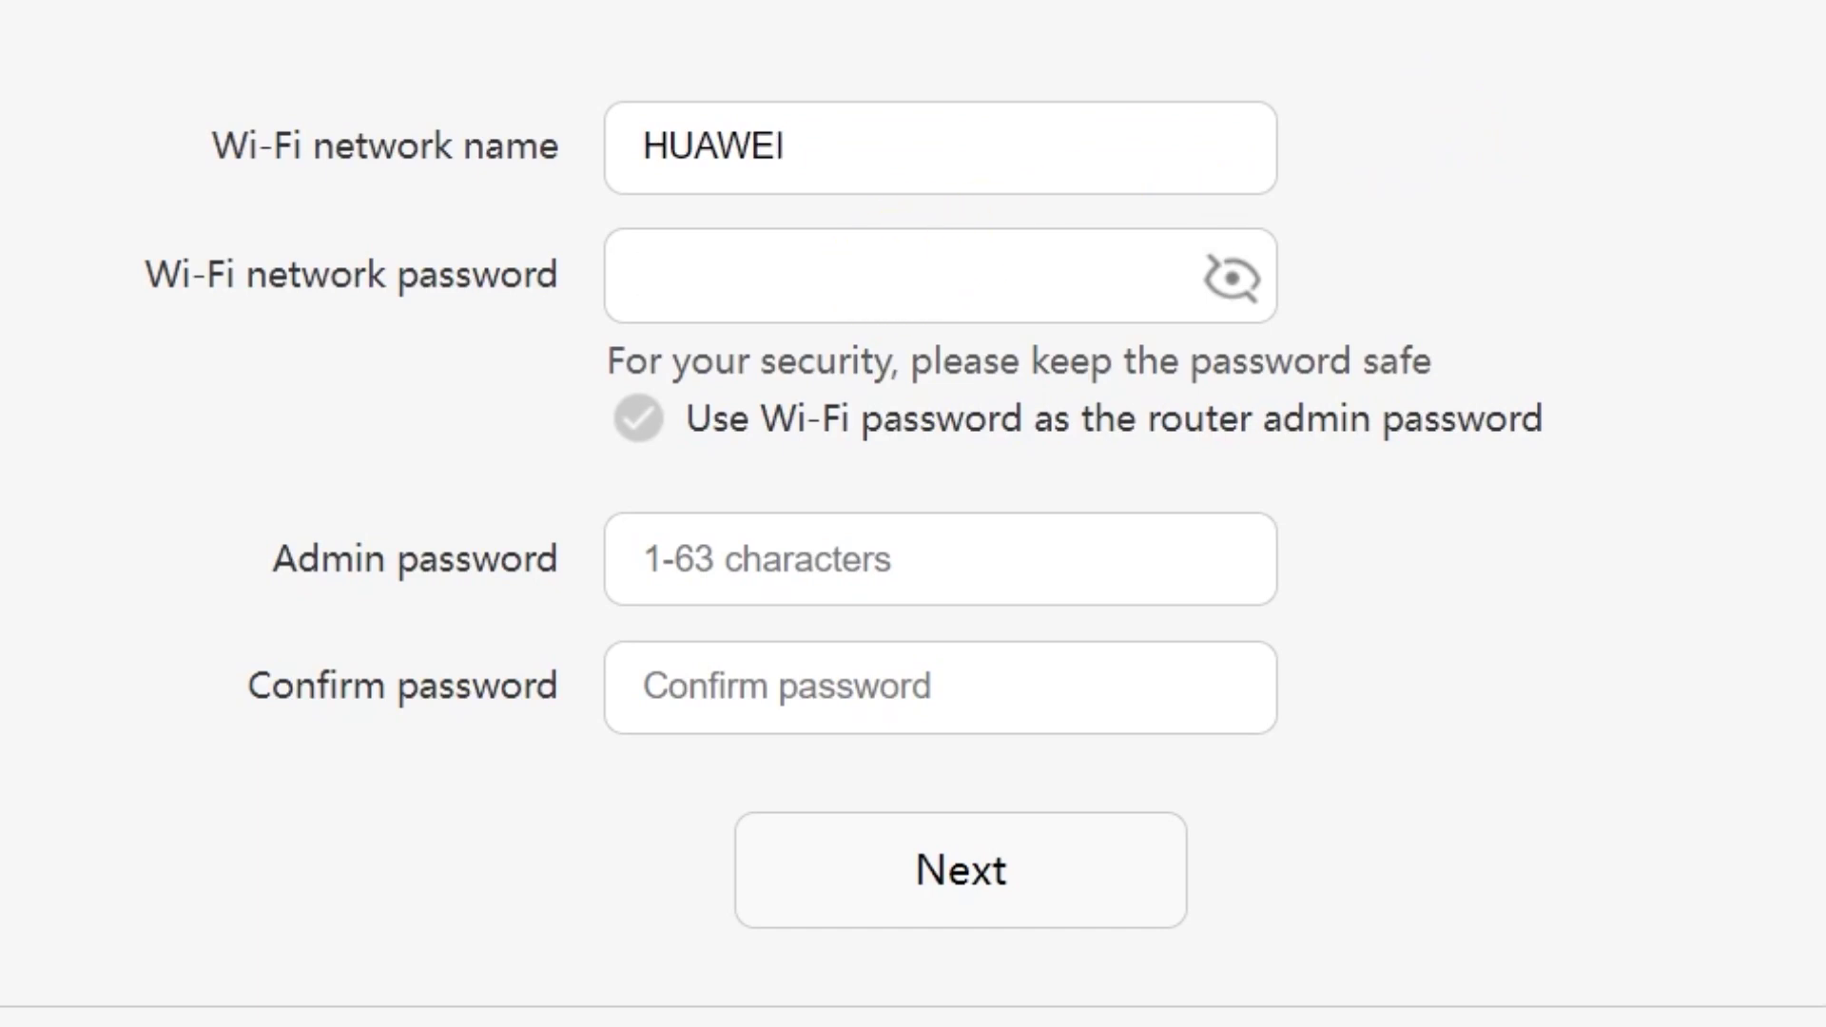
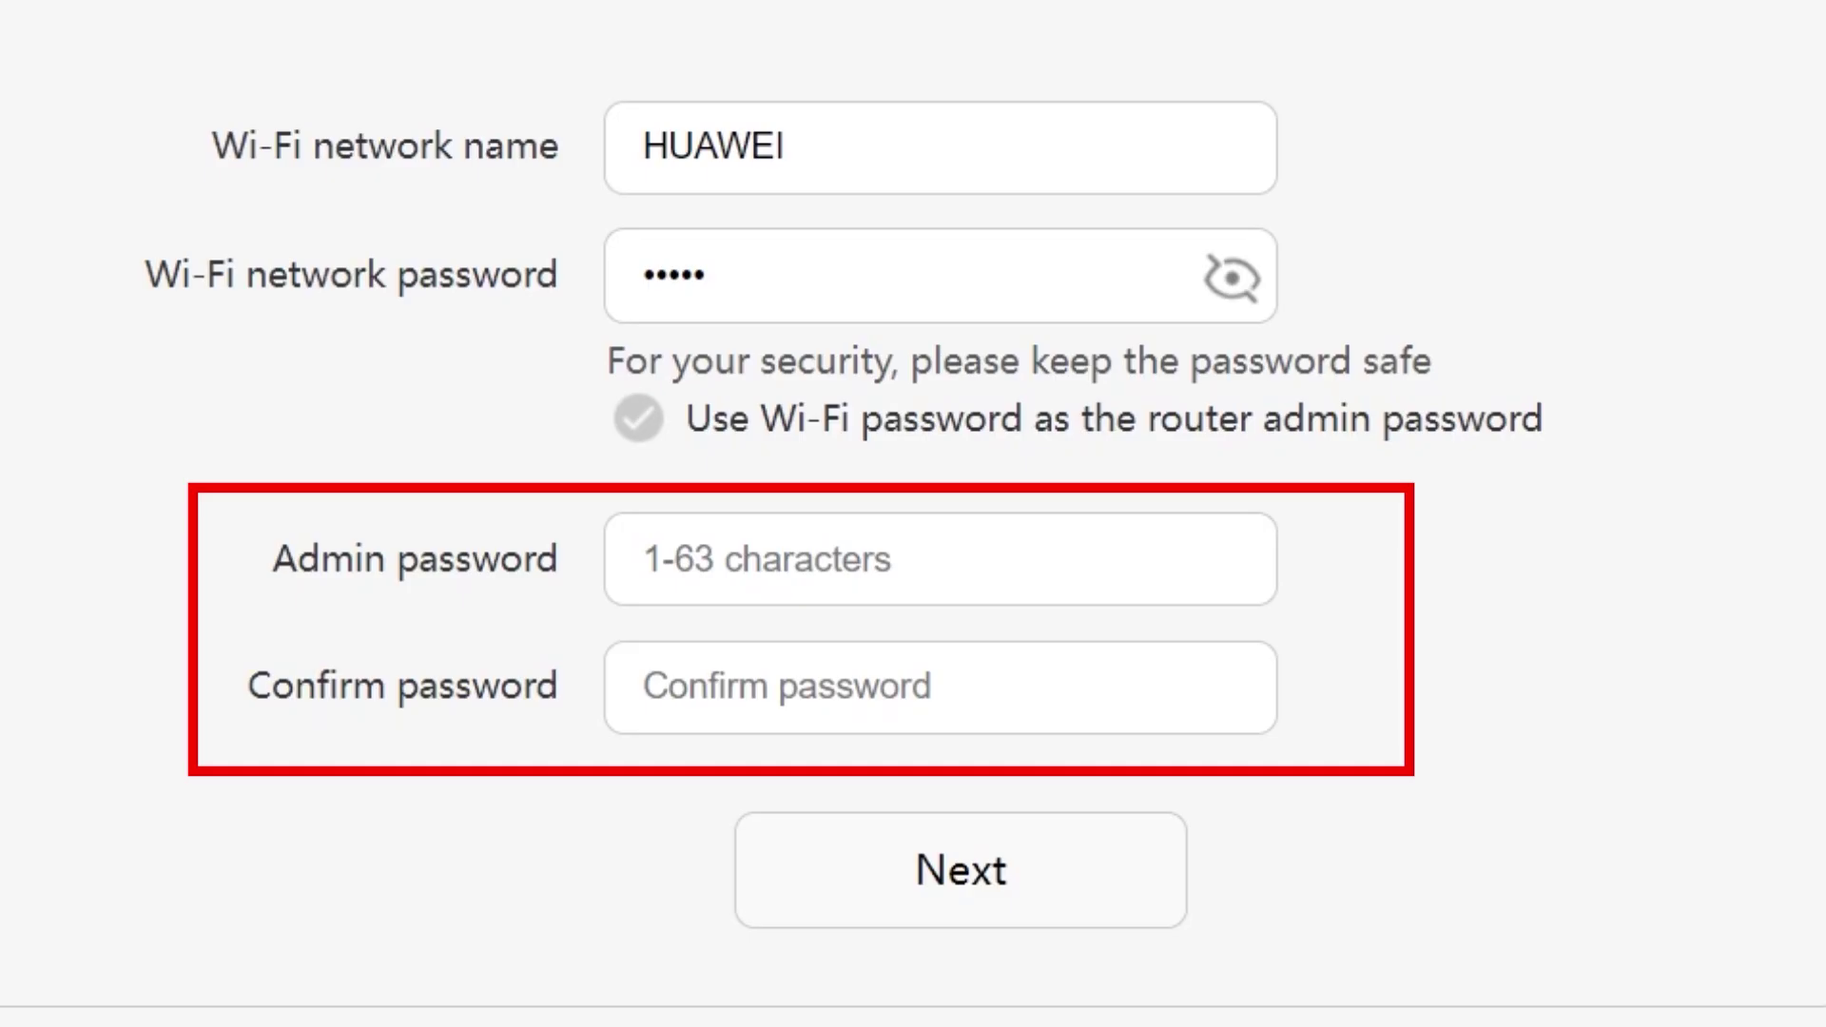
{"action": "left_click", "coordinate": [810, 557]}
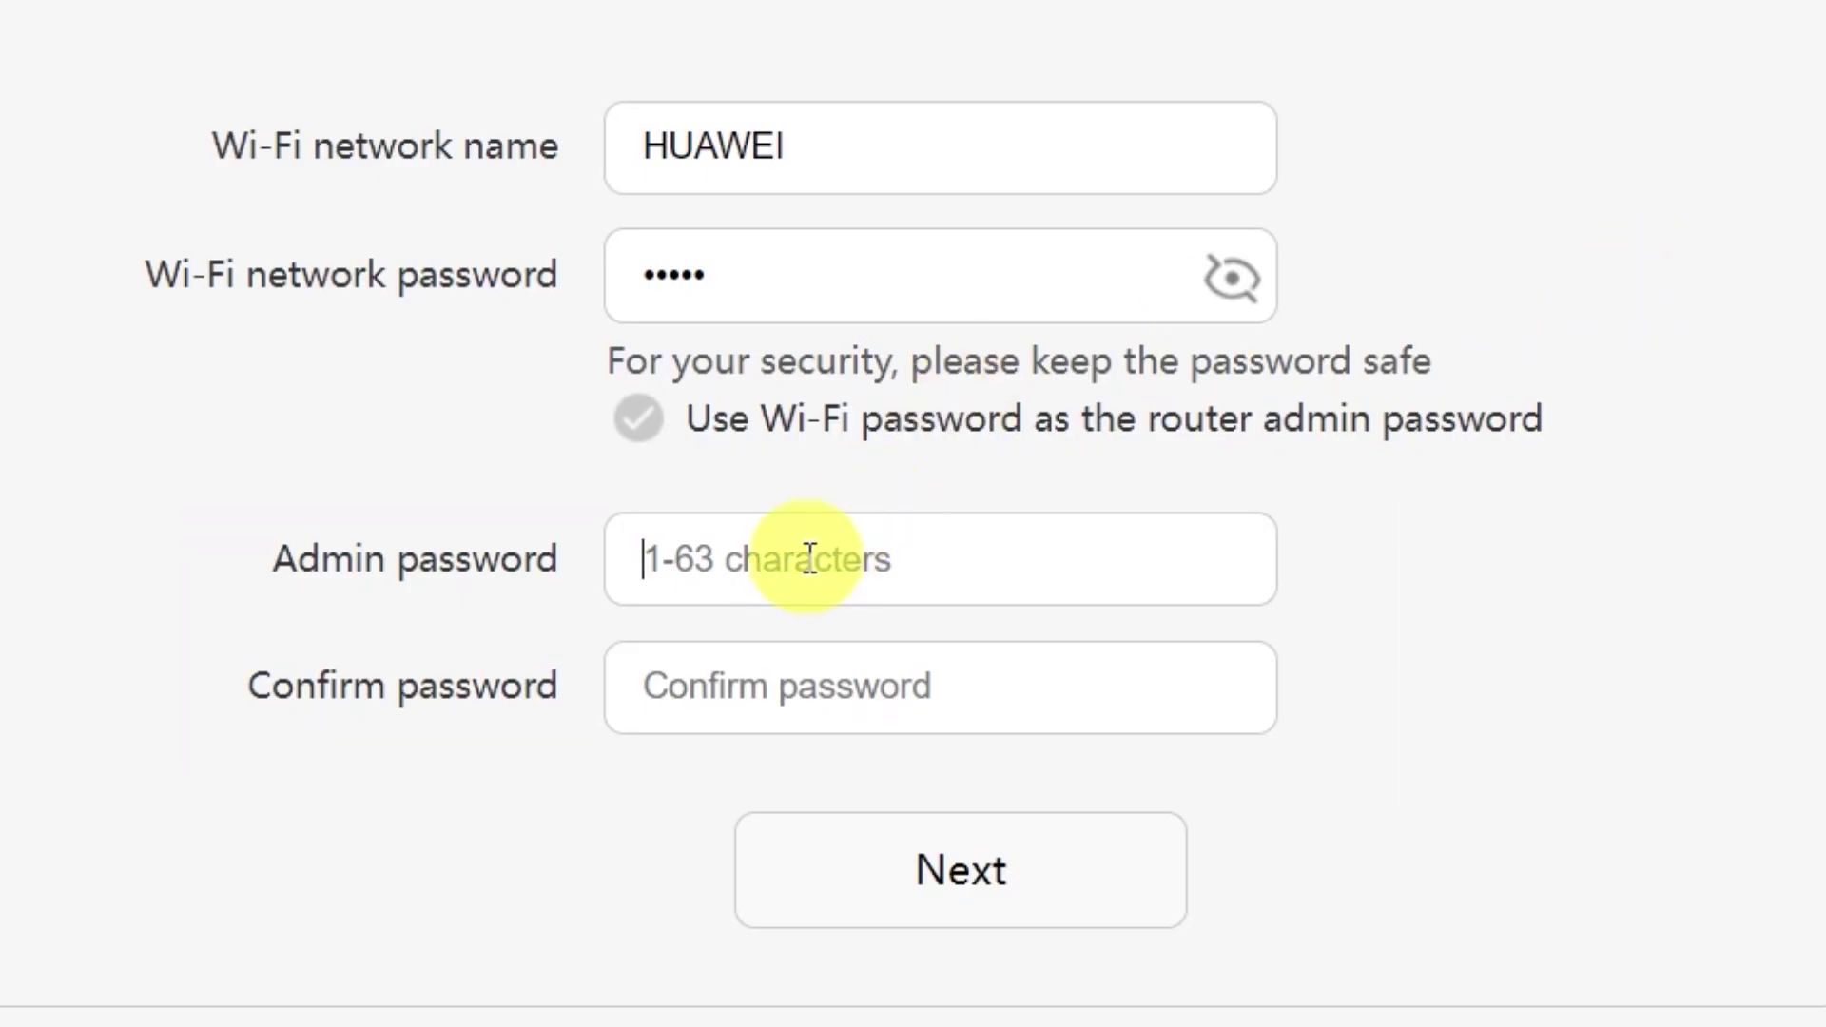
{"action": "left_click", "coordinate": [814, 684]}
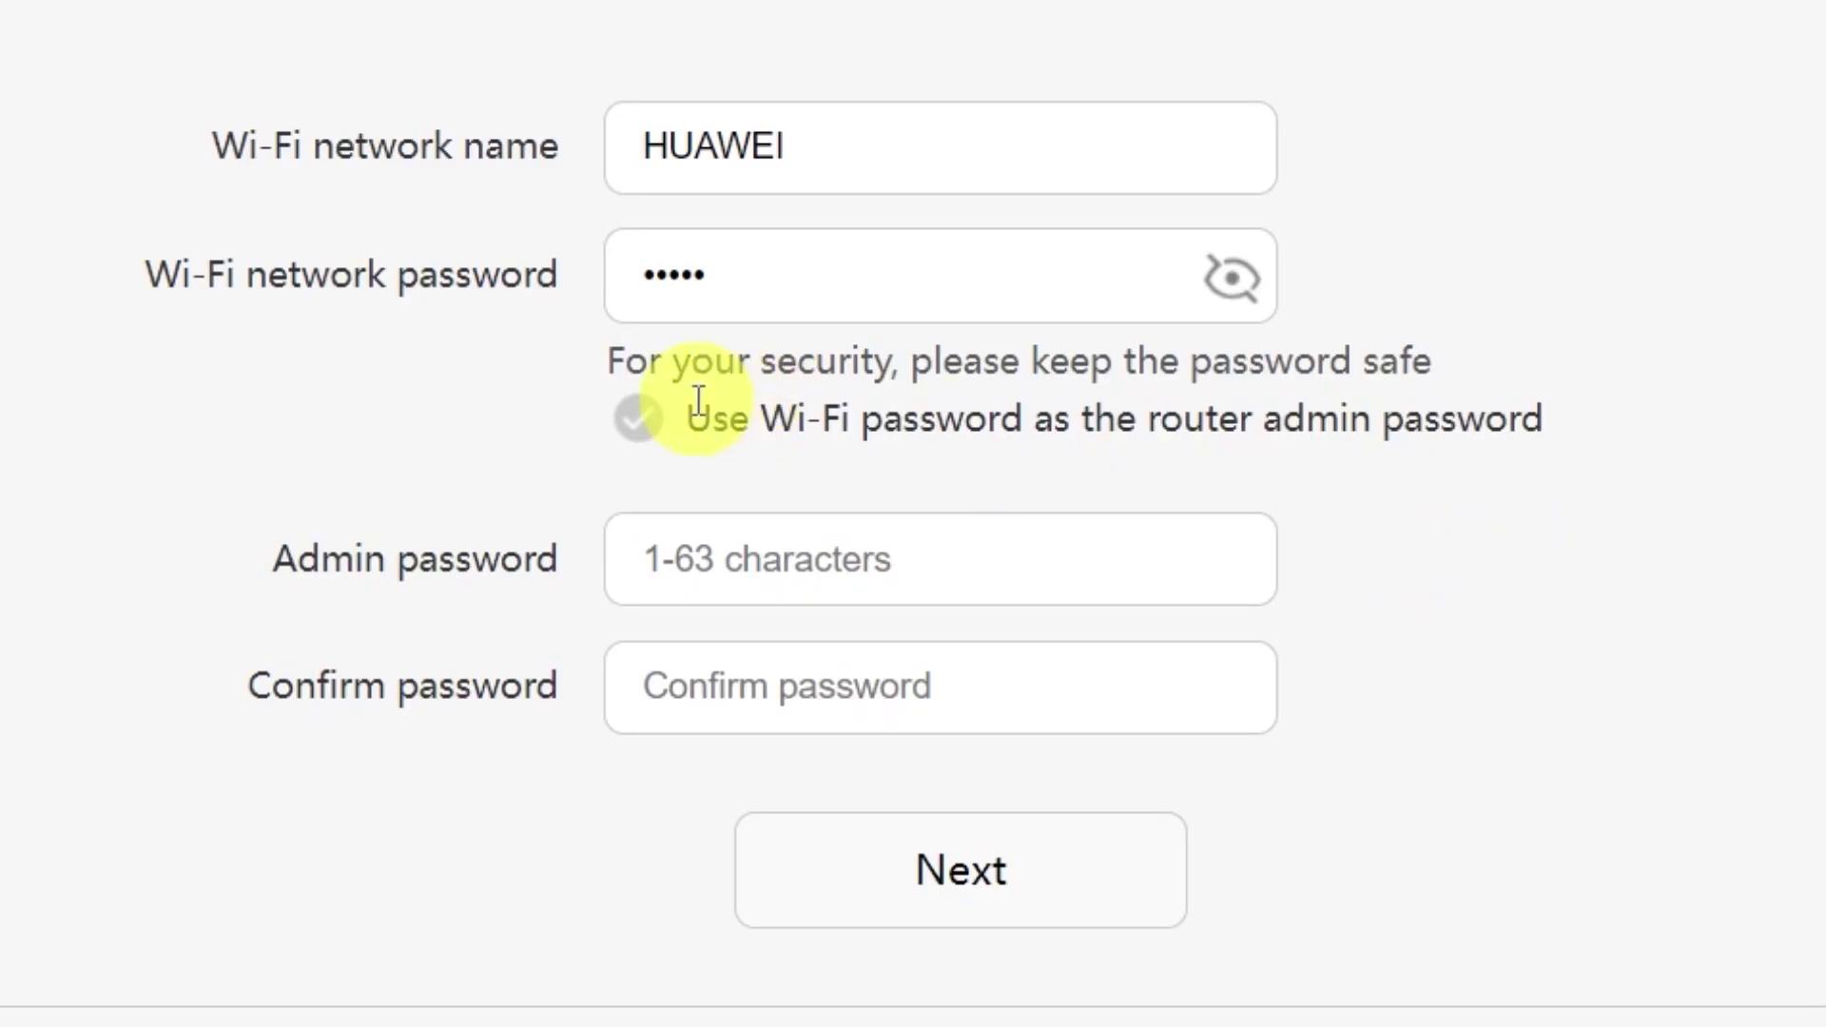
Reuse the Wi-Fi password as admin password, lengthening it to at least eight characters.
{"action": "left_click", "coordinate": [641, 419]}
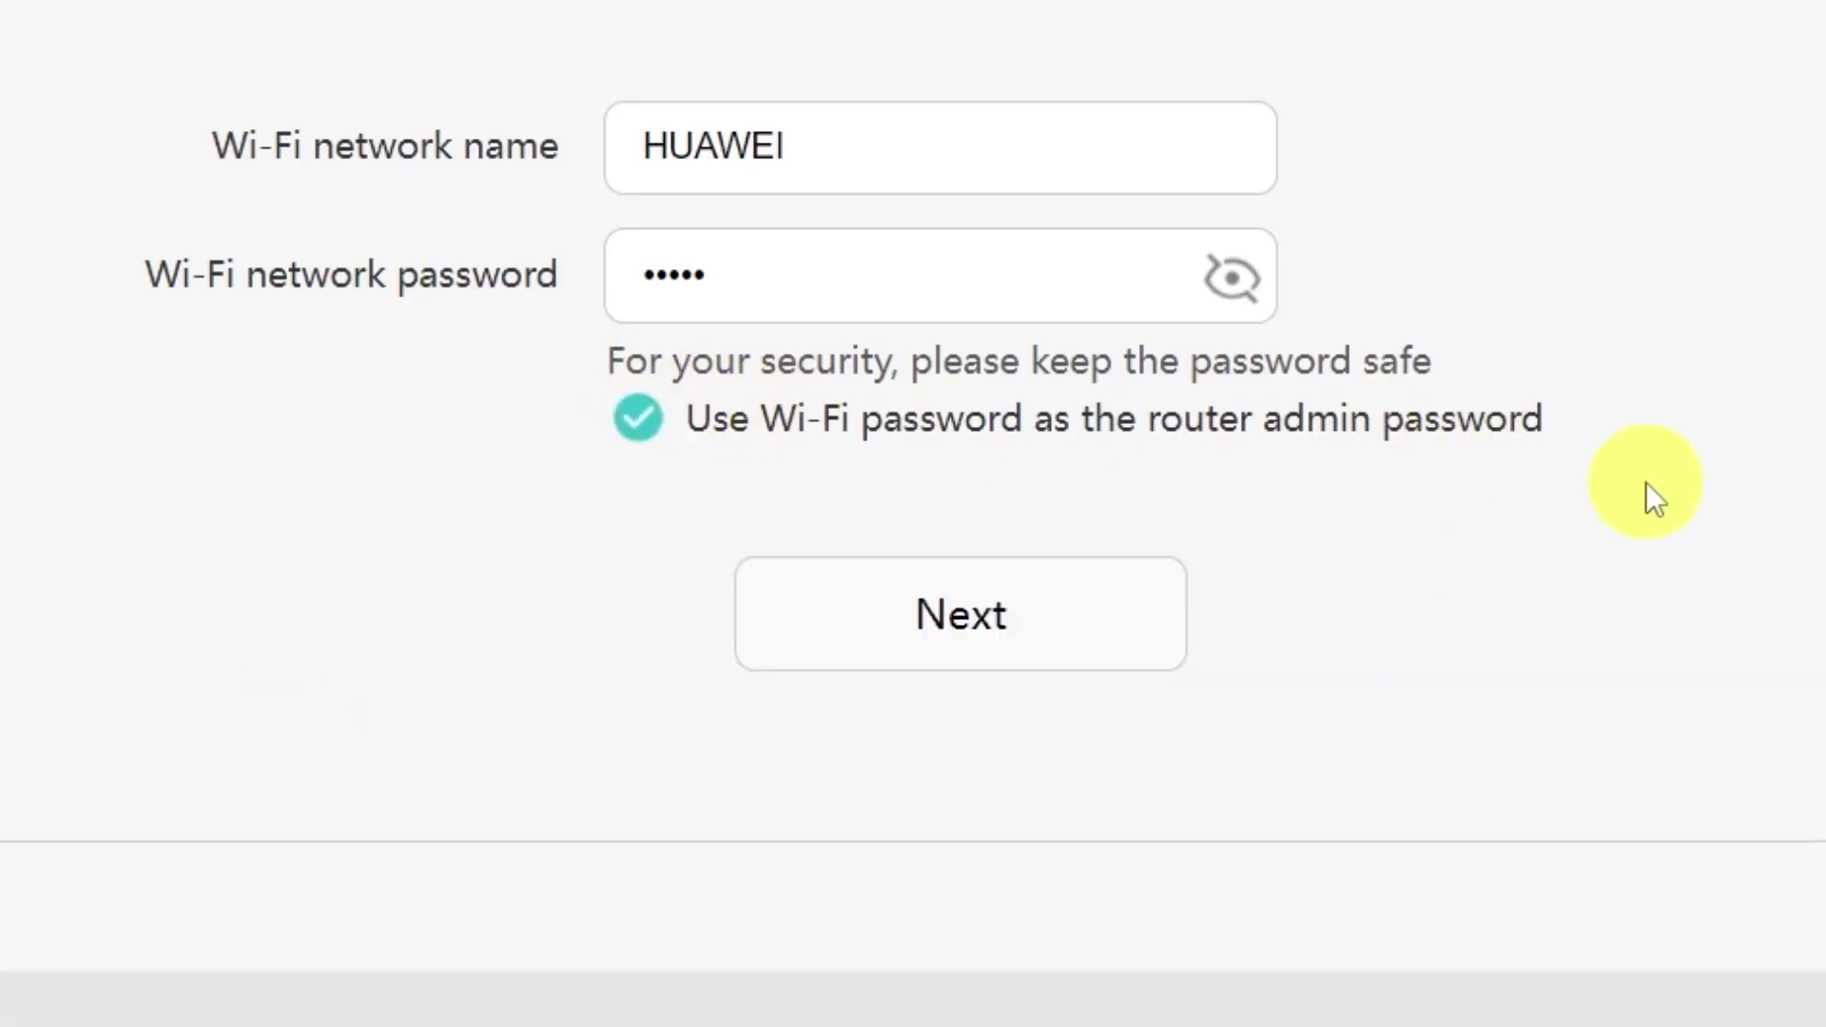
{"action": "left_click", "coordinate": [983, 624]}
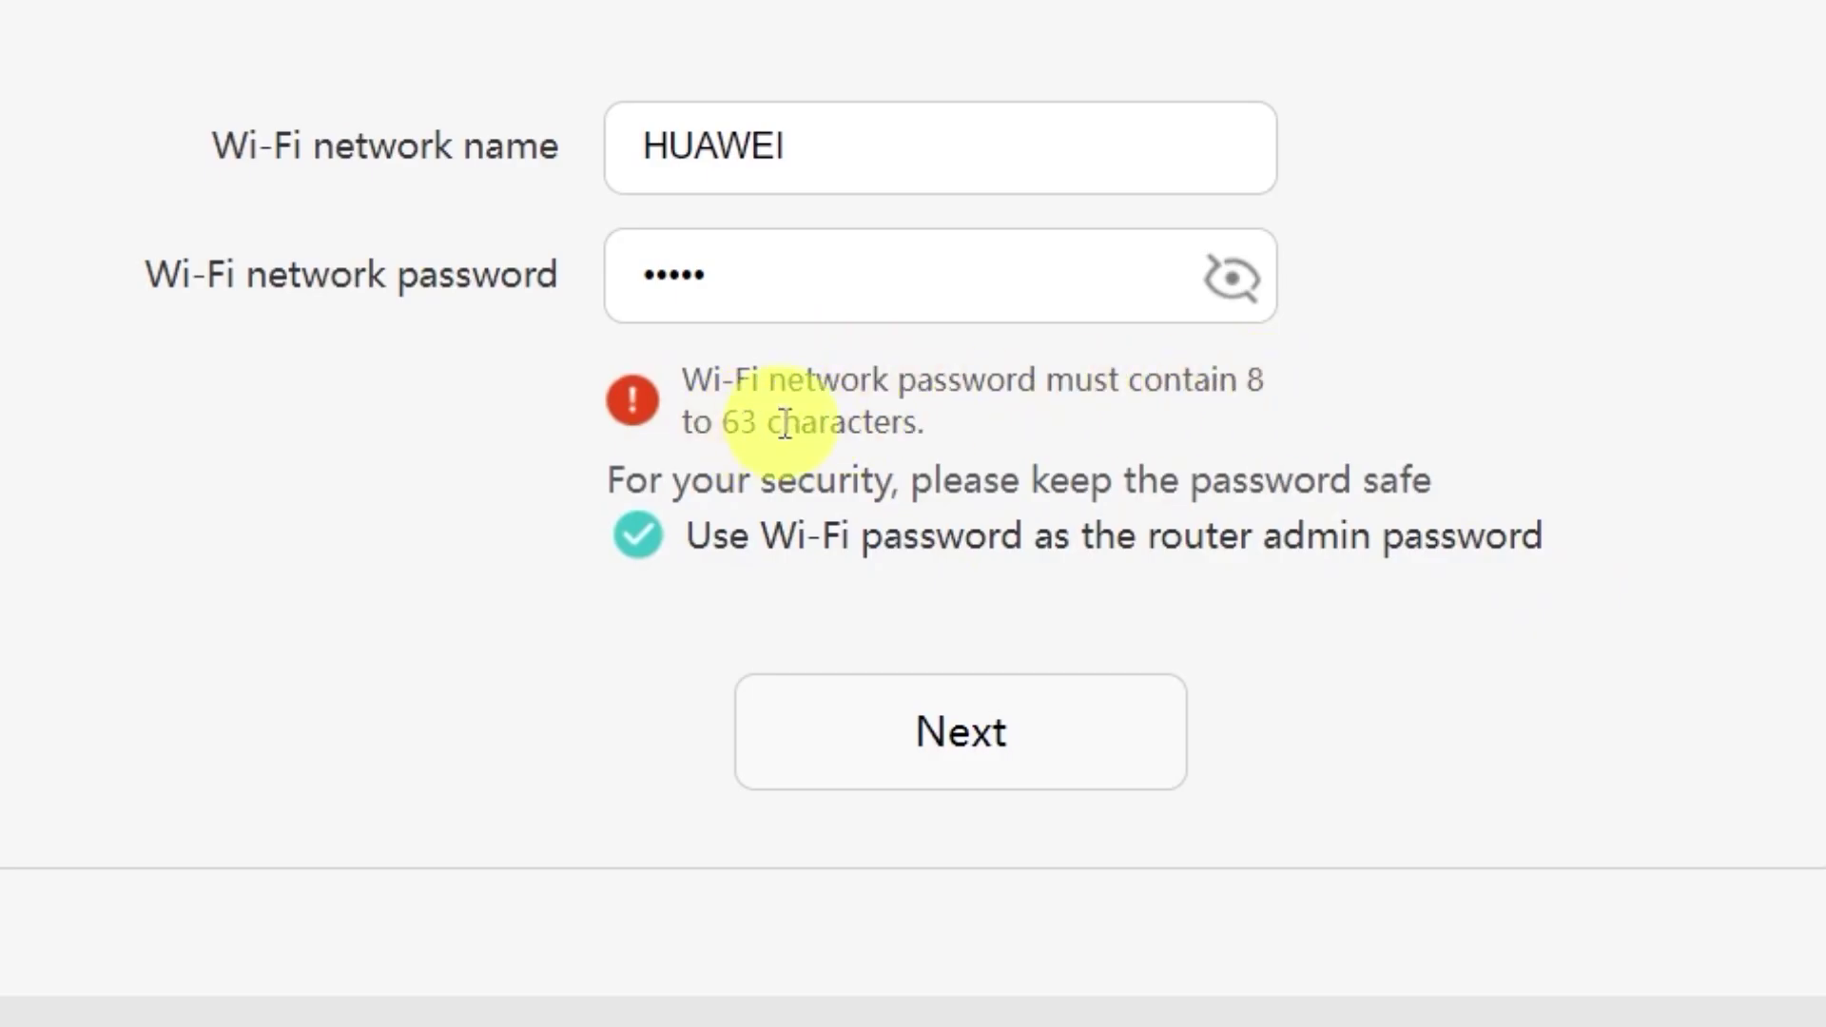
{"action": "left_click", "coordinate": [966, 286]}
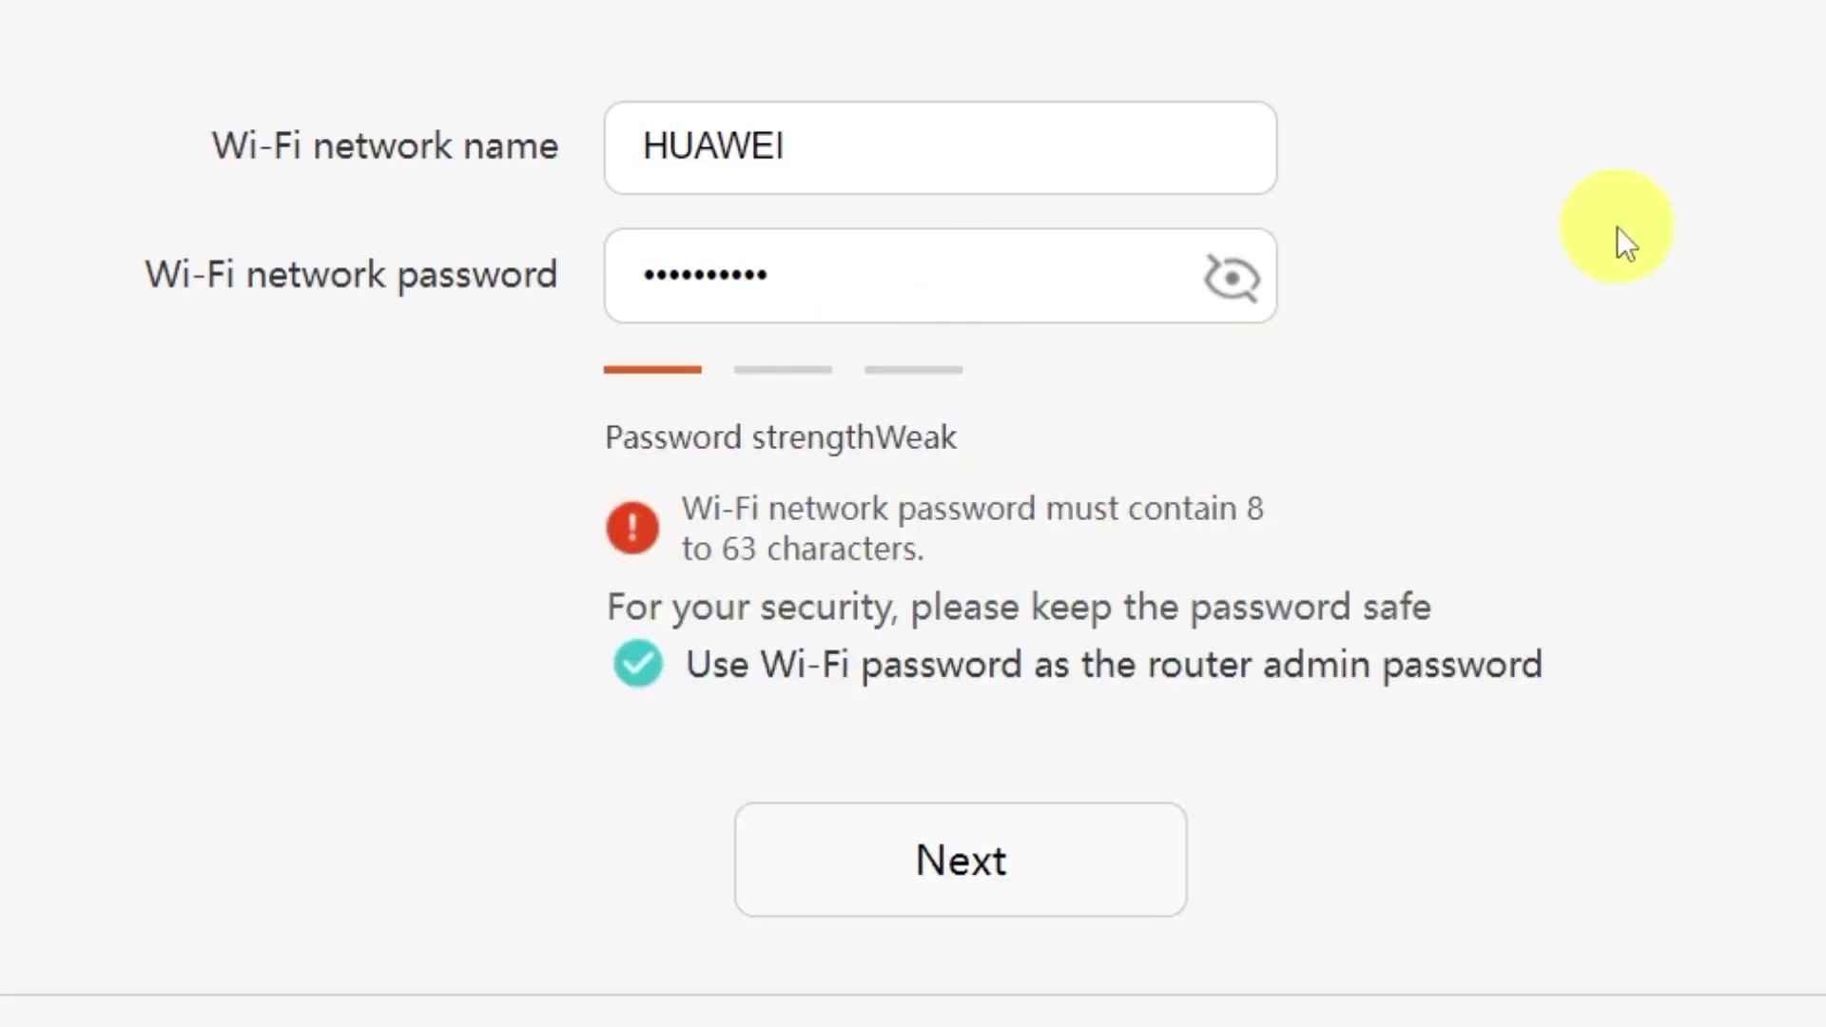
{"action": "left_click", "coordinate": [978, 863]}
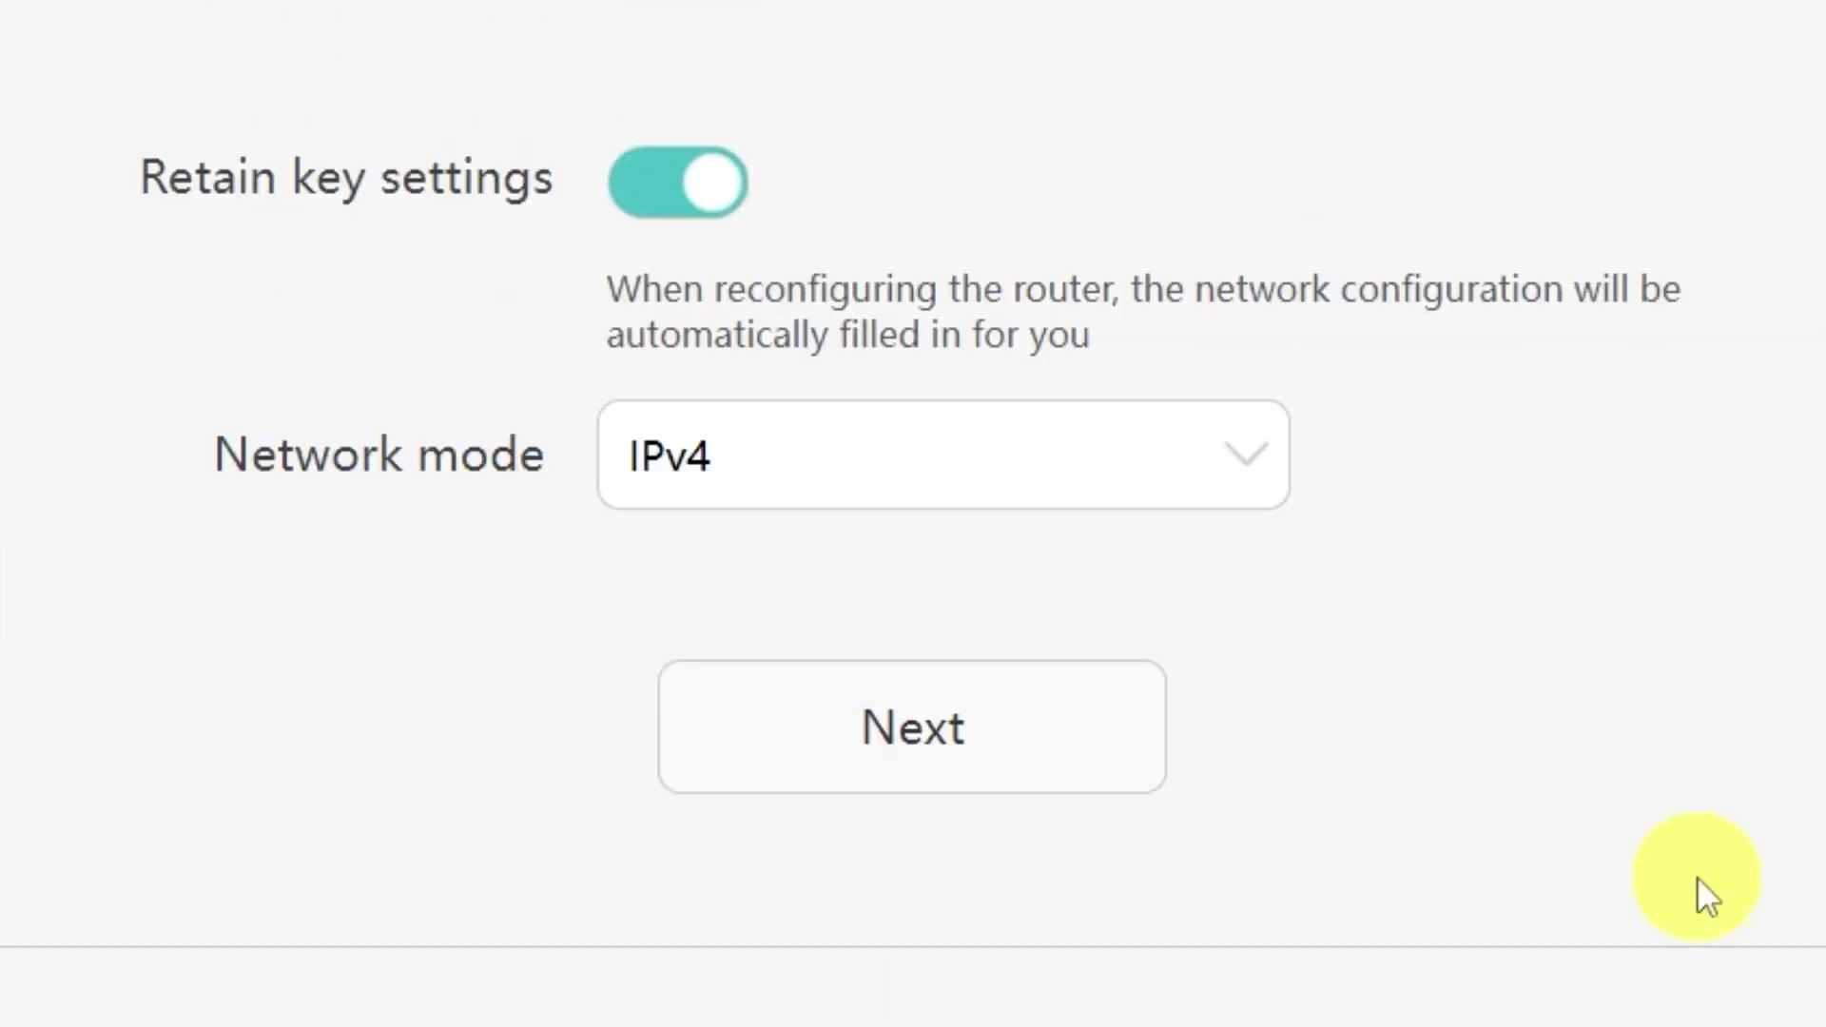
Keep IPv4 as the network mode and finish the setup wizard.
{"action": "left_click", "coordinate": [1227, 460]}
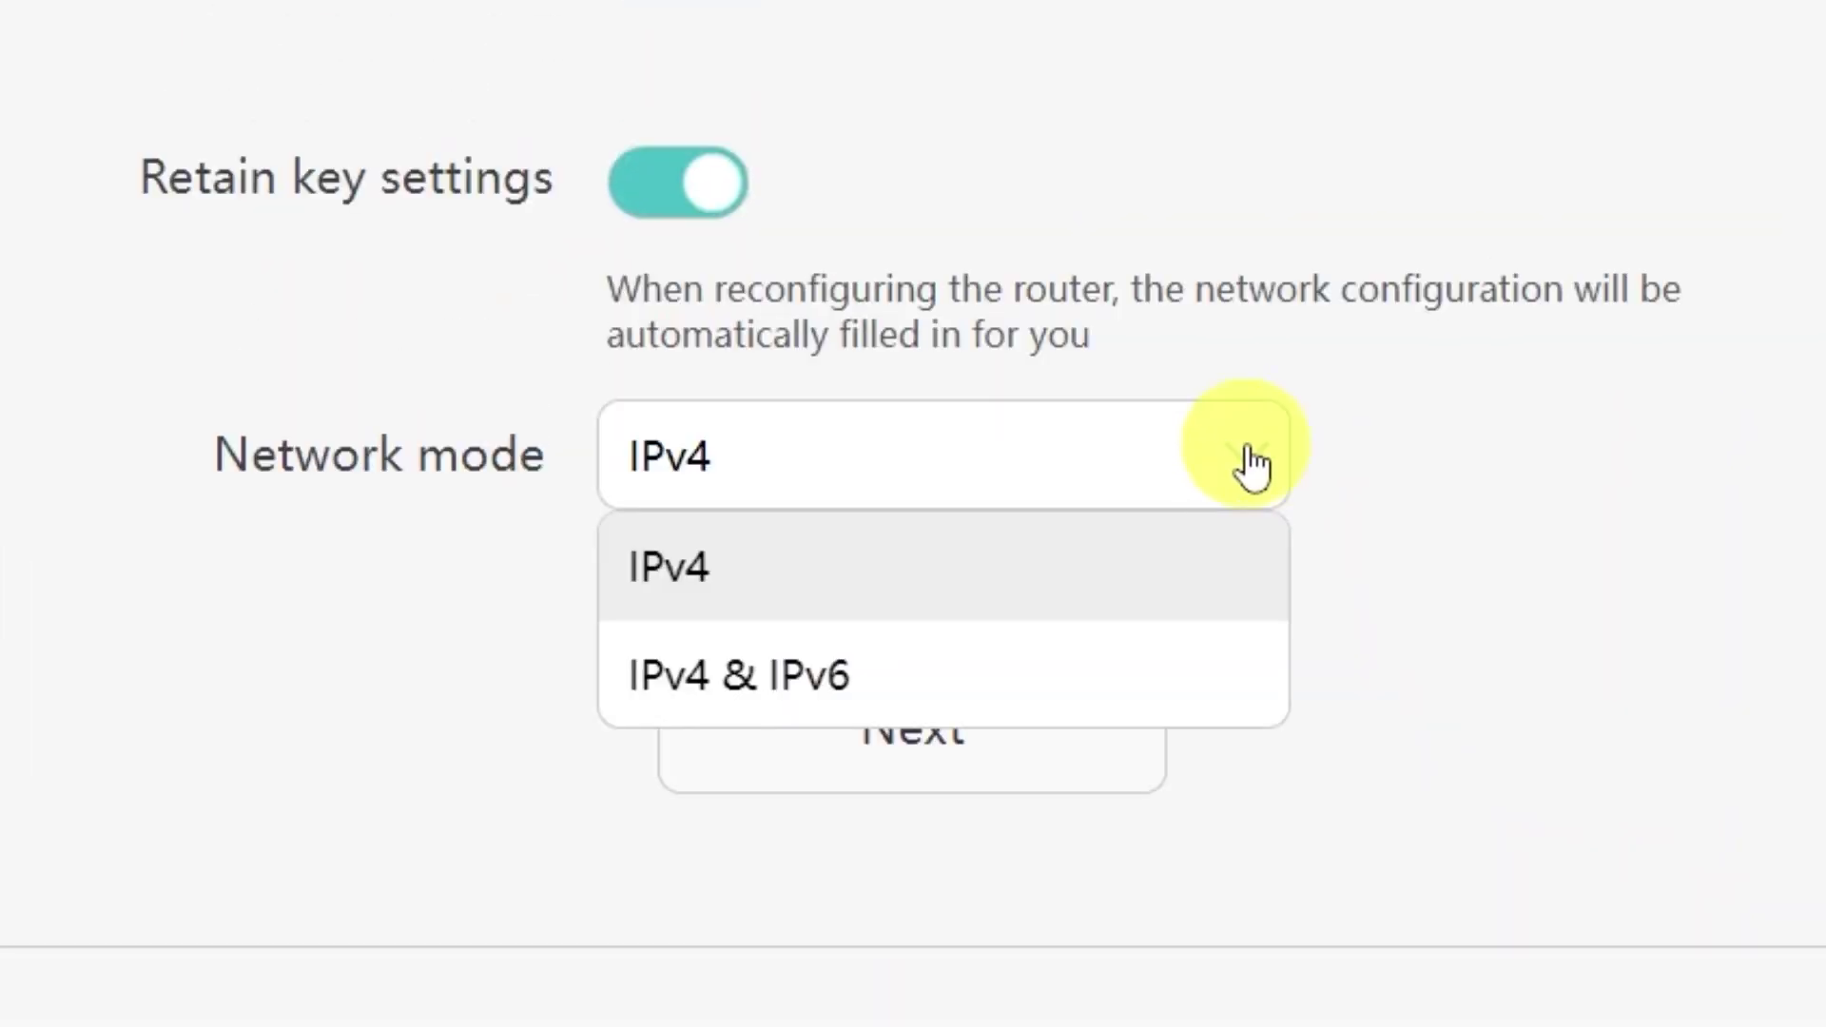
{"action": "left_click", "coordinate": [1221, 463]}
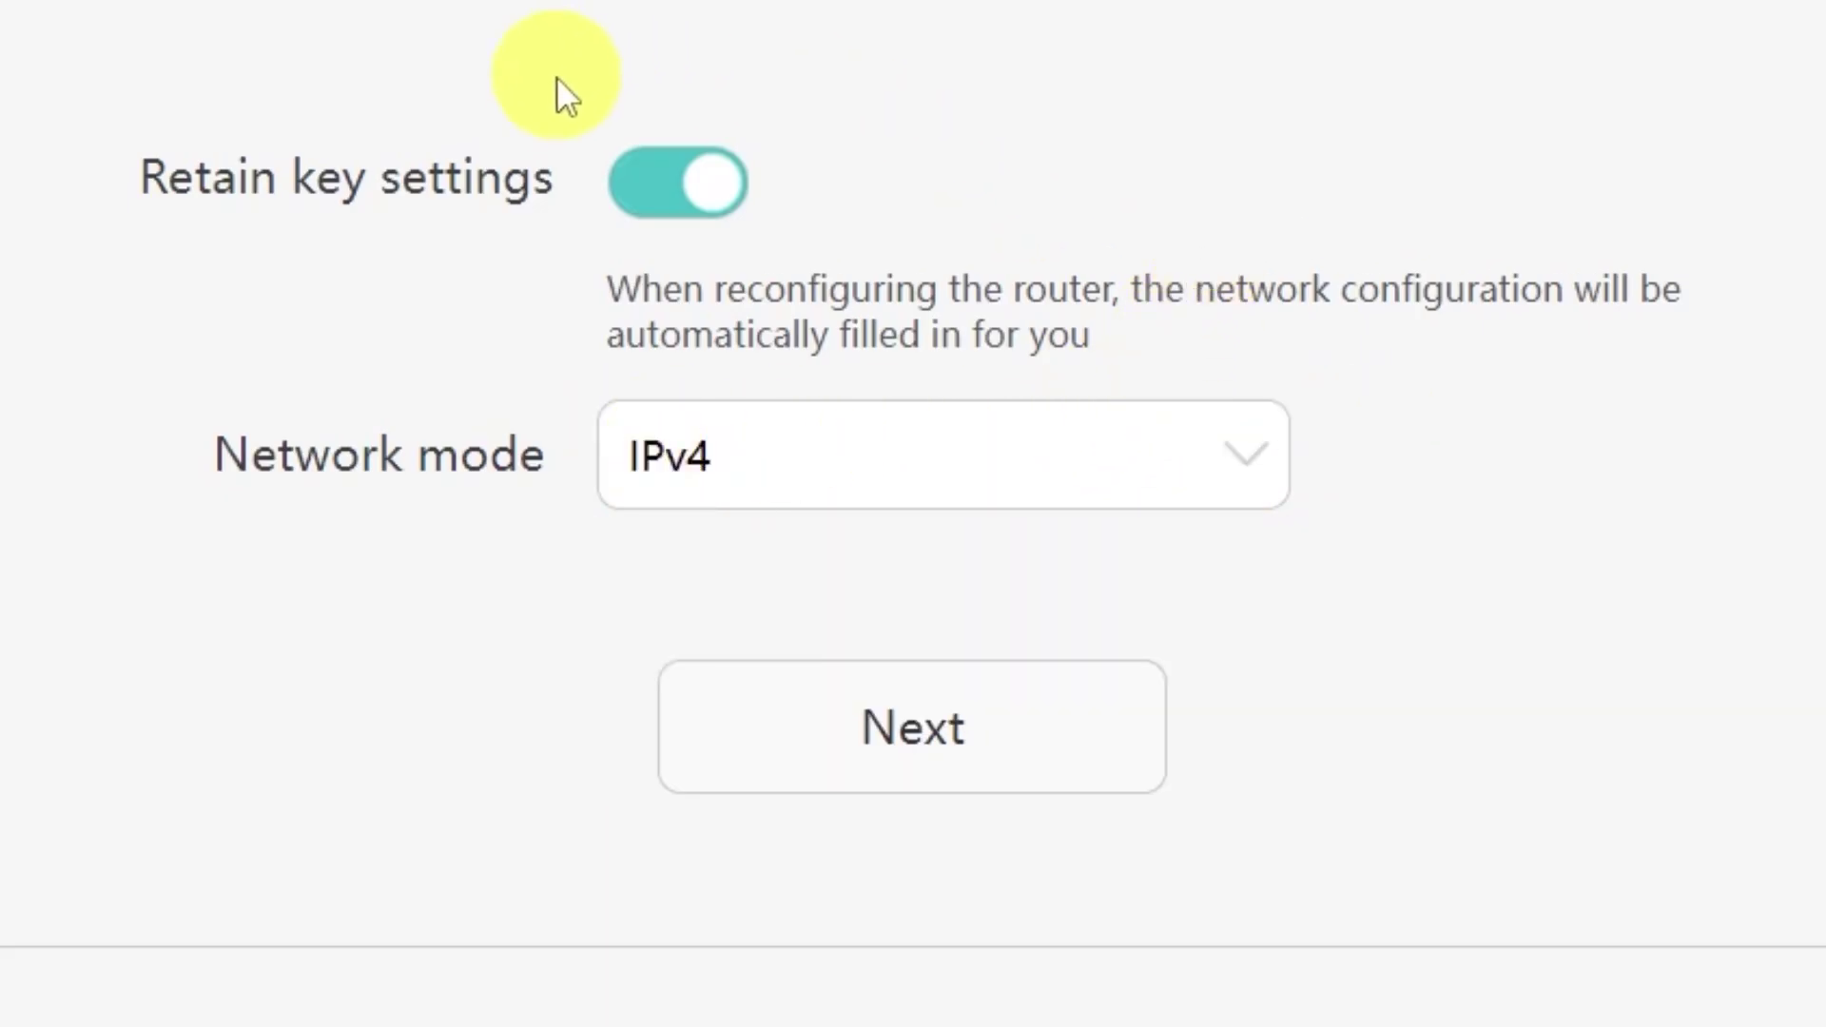
{"action": "left_click", "coordinate": [975, 778]}
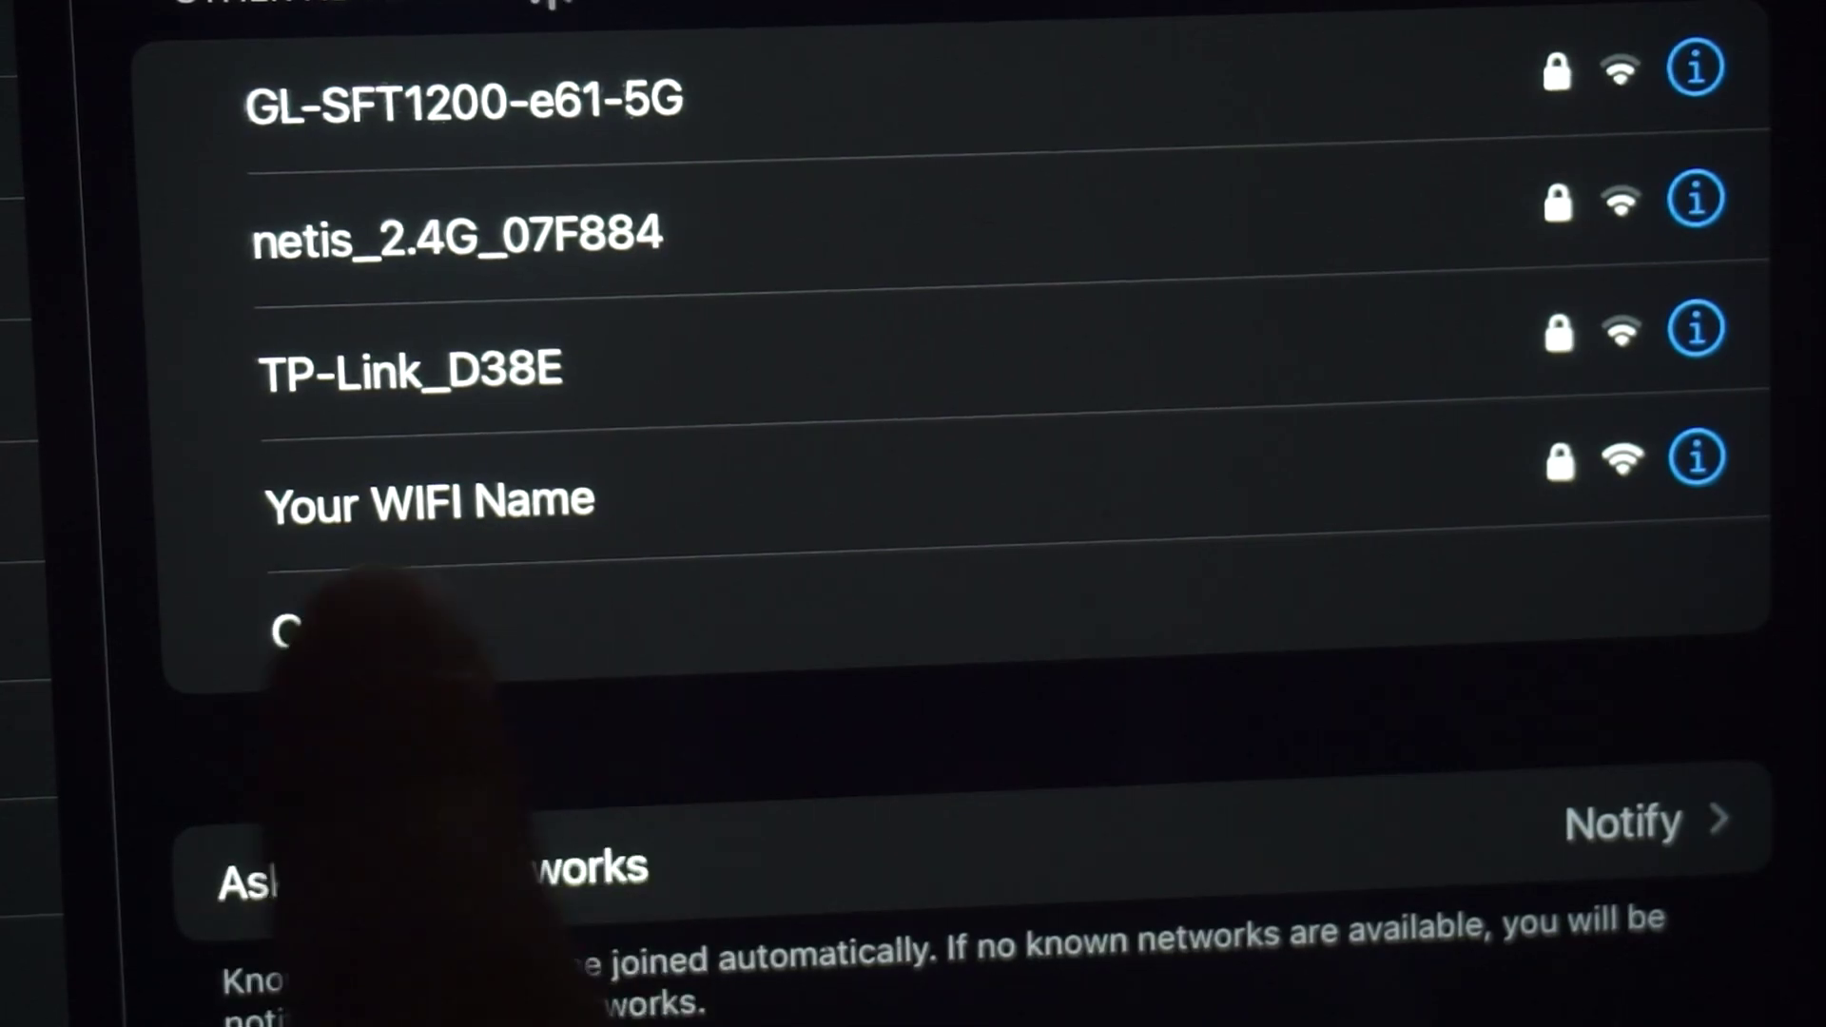
Rejoin 'Your WIFI Name' on the iPad and continue past the completion page.
{"action": "left_click", "coordinate": [571, 478]}
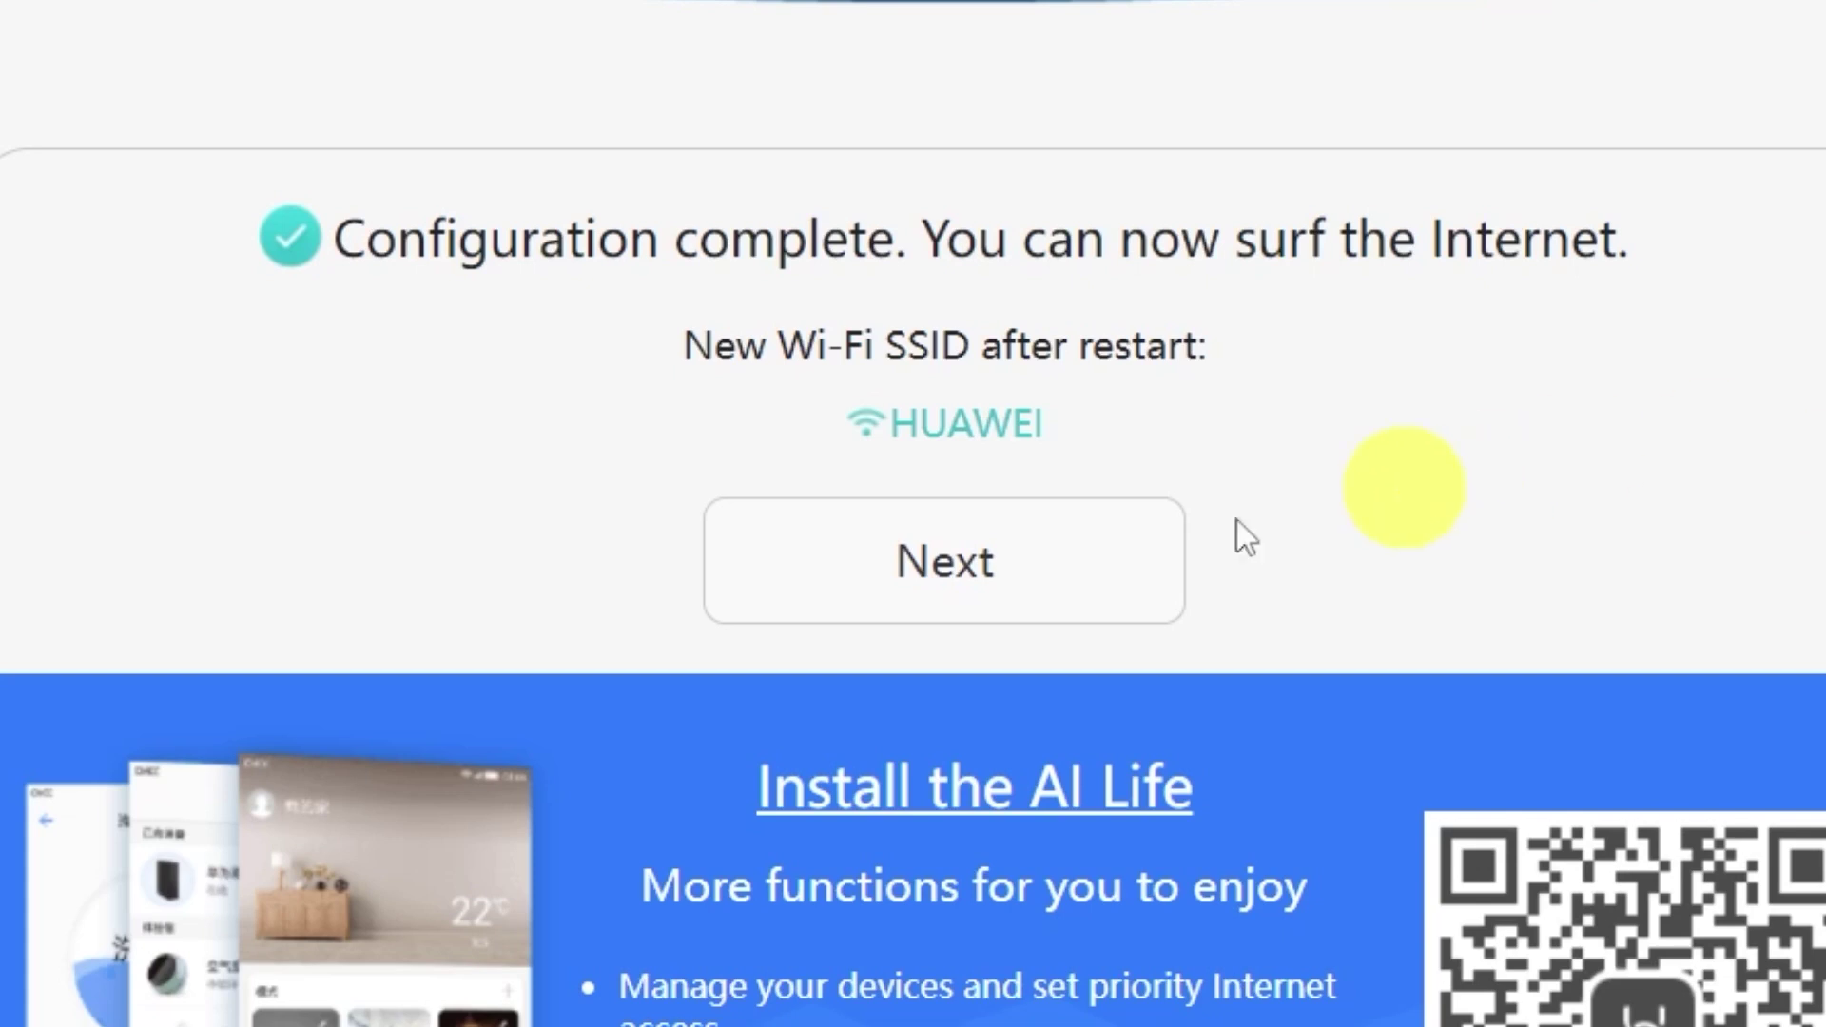
{"action": "left_click", "coordinate": [927, 556]}
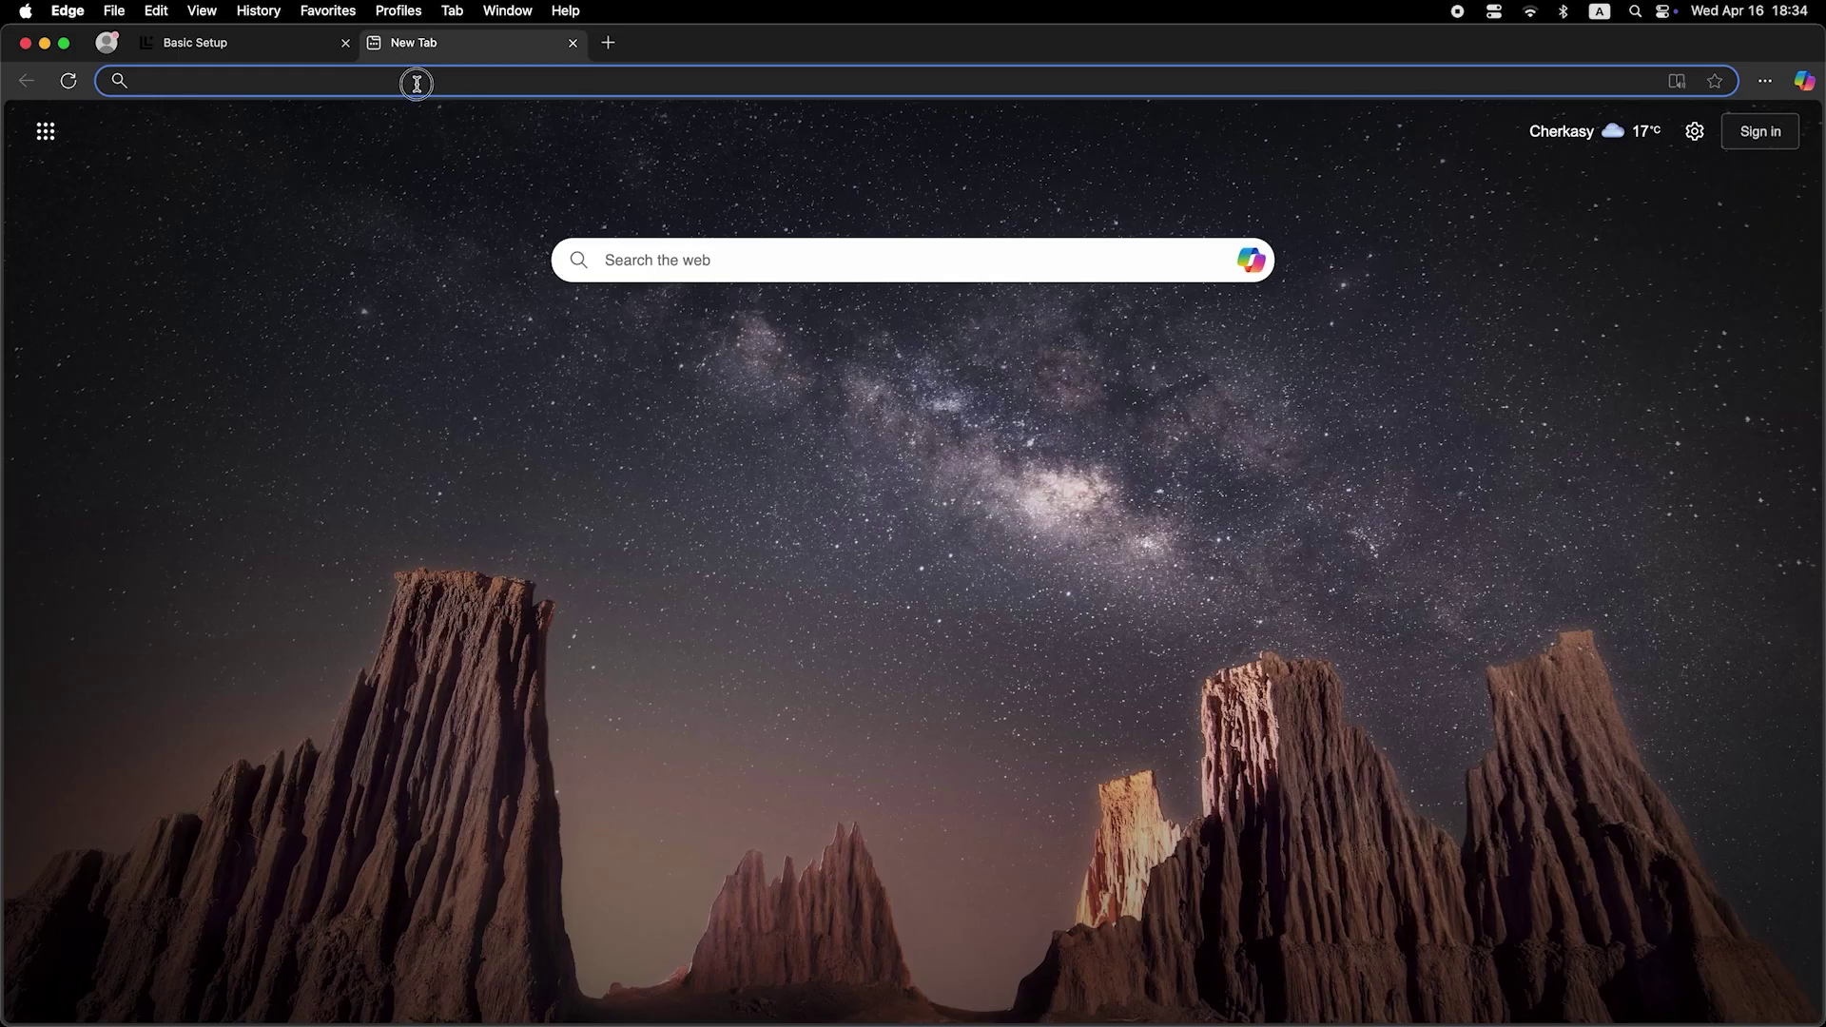
{"action": "left_click", "coordinate": [418, 84]}
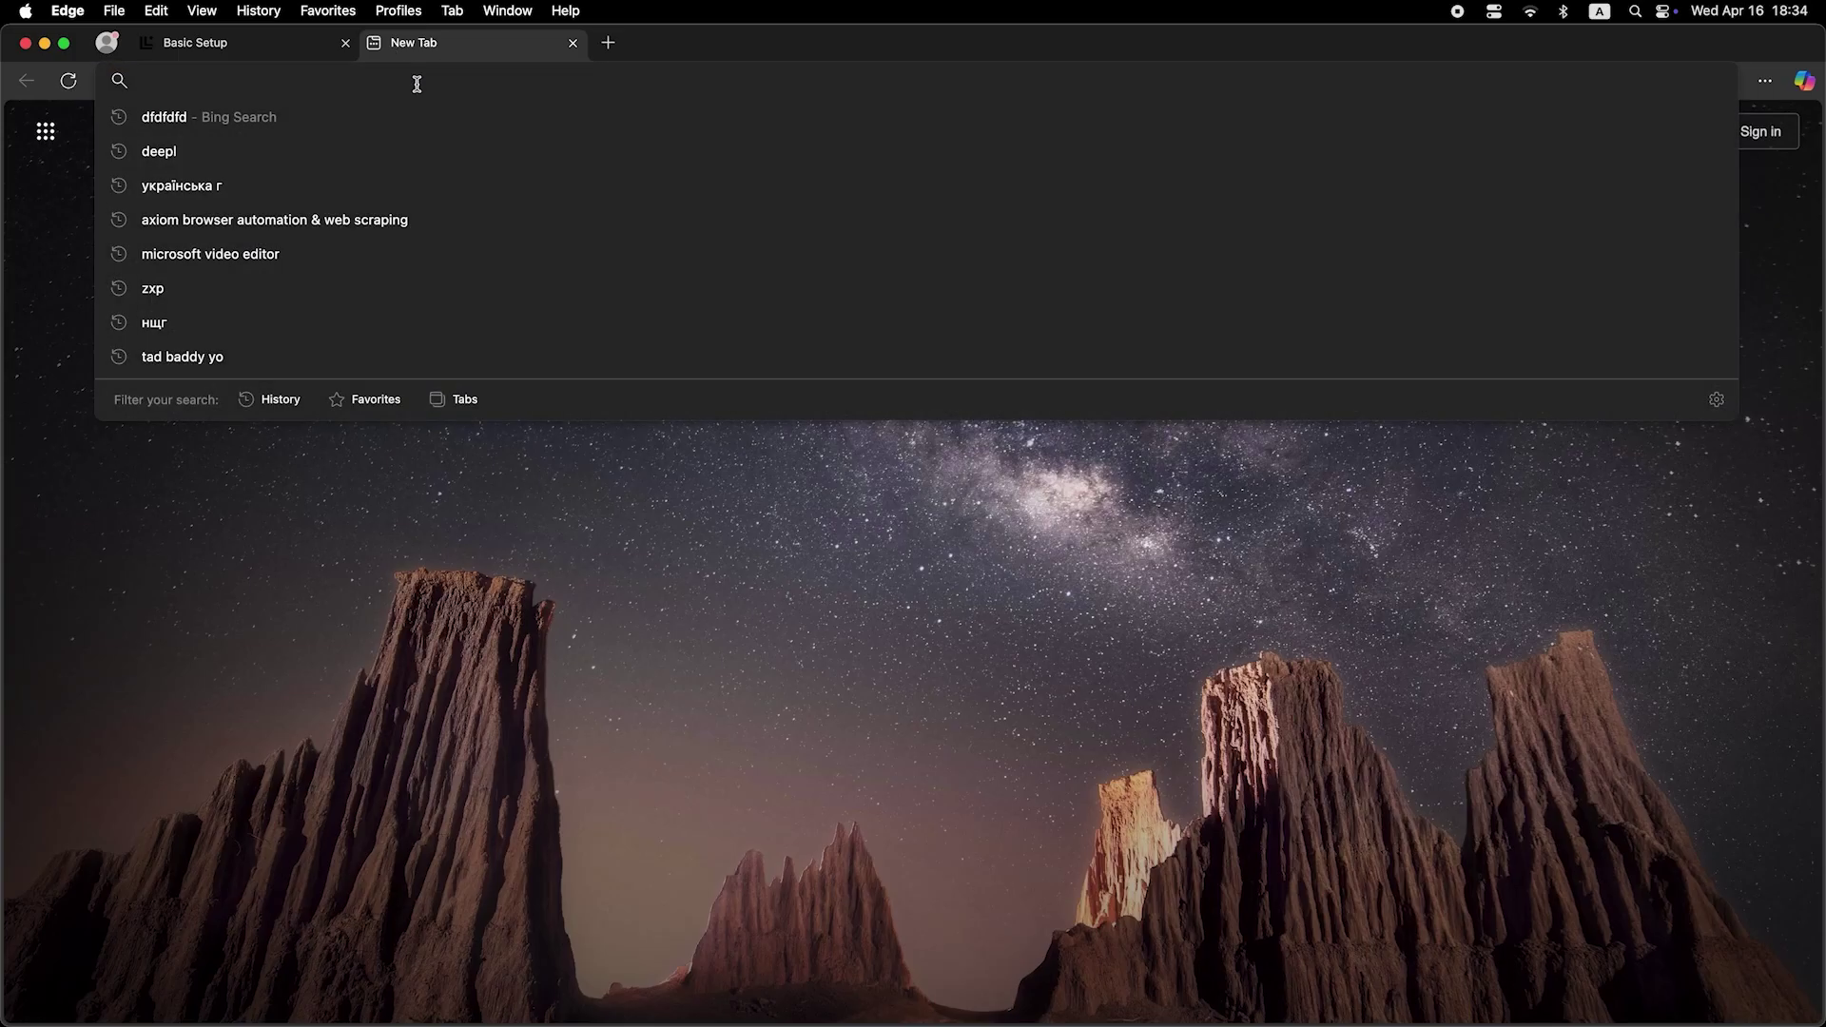
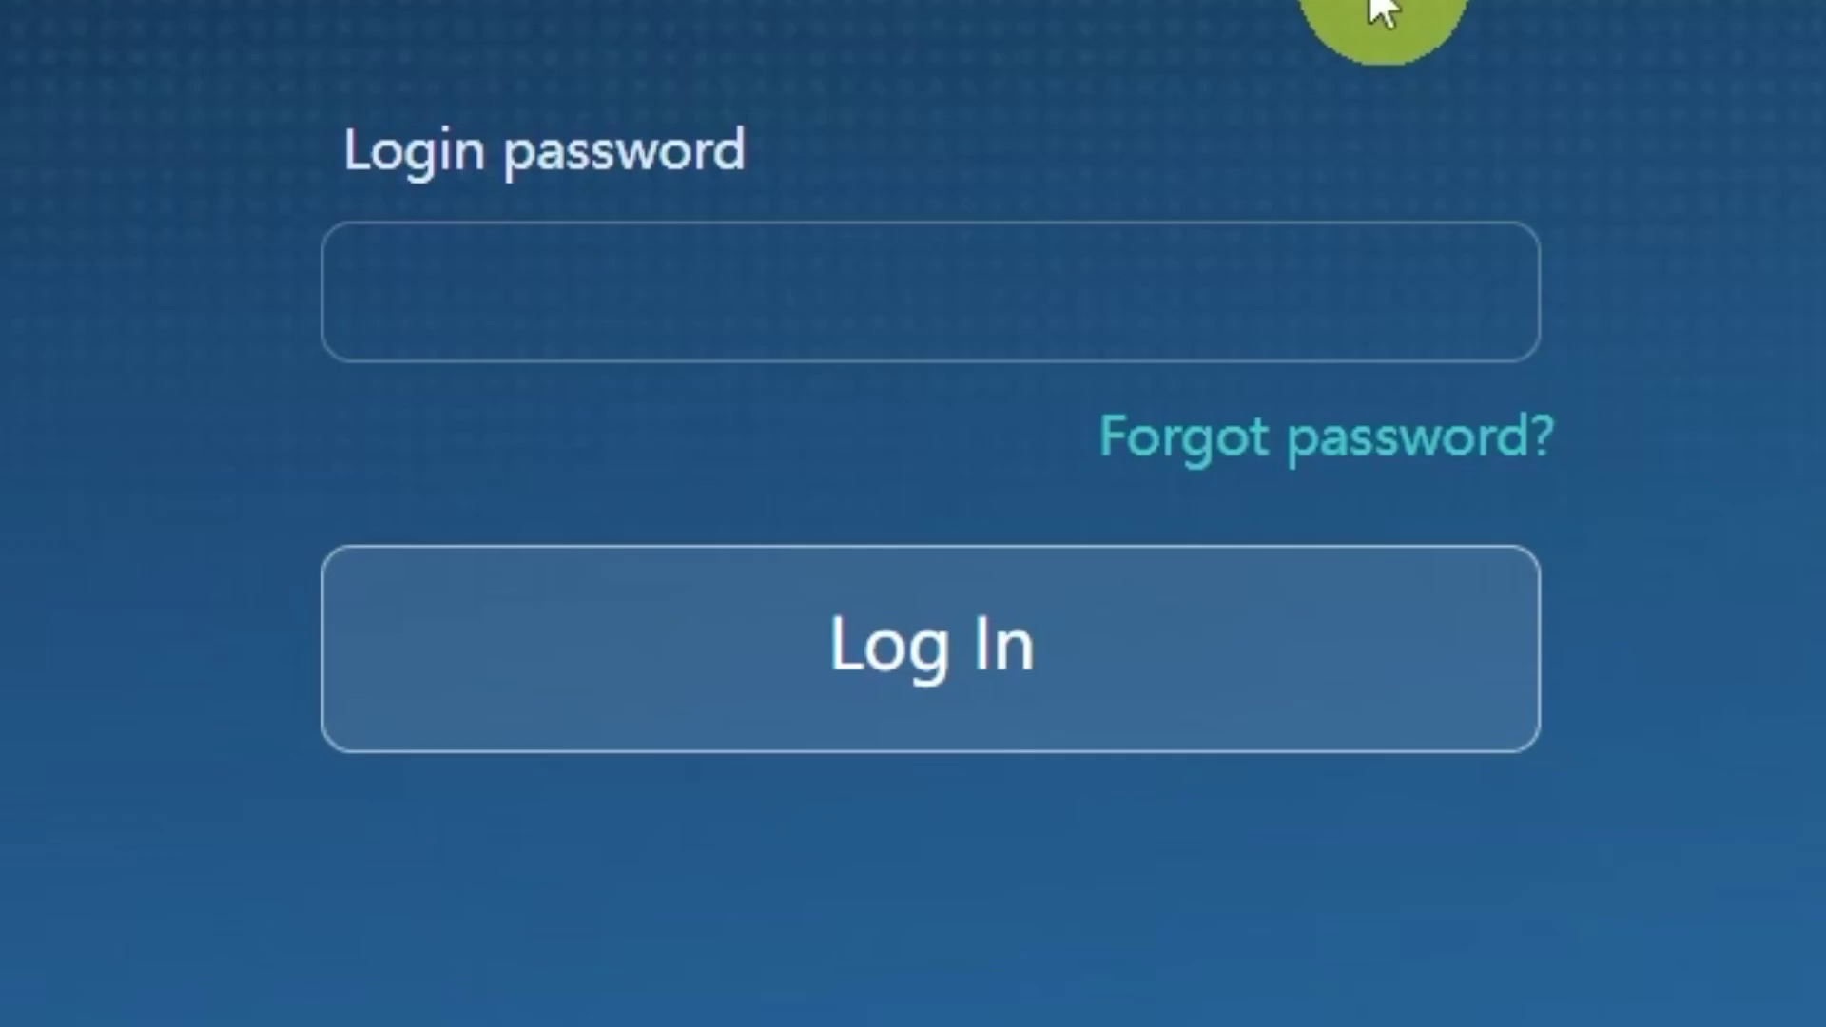
Begin entering the admin password on the router login page.
{"action": "left_click", "coordinate": [1241, 298]}
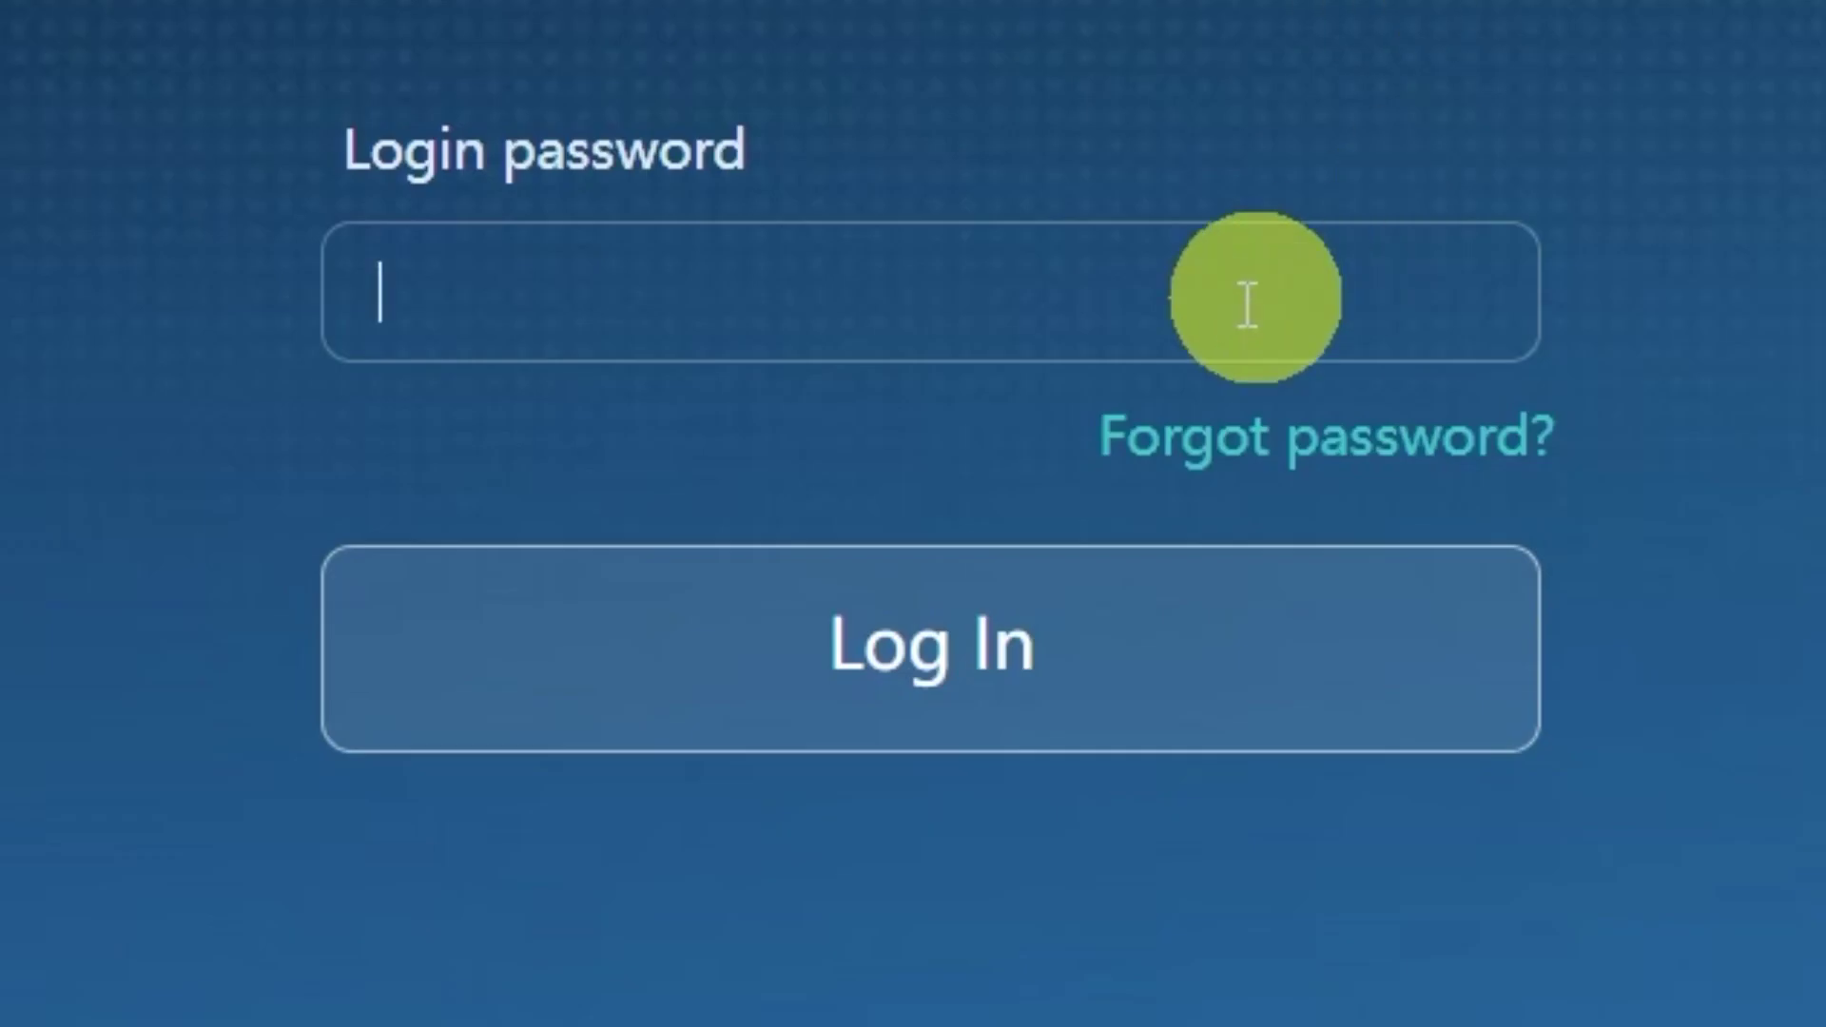
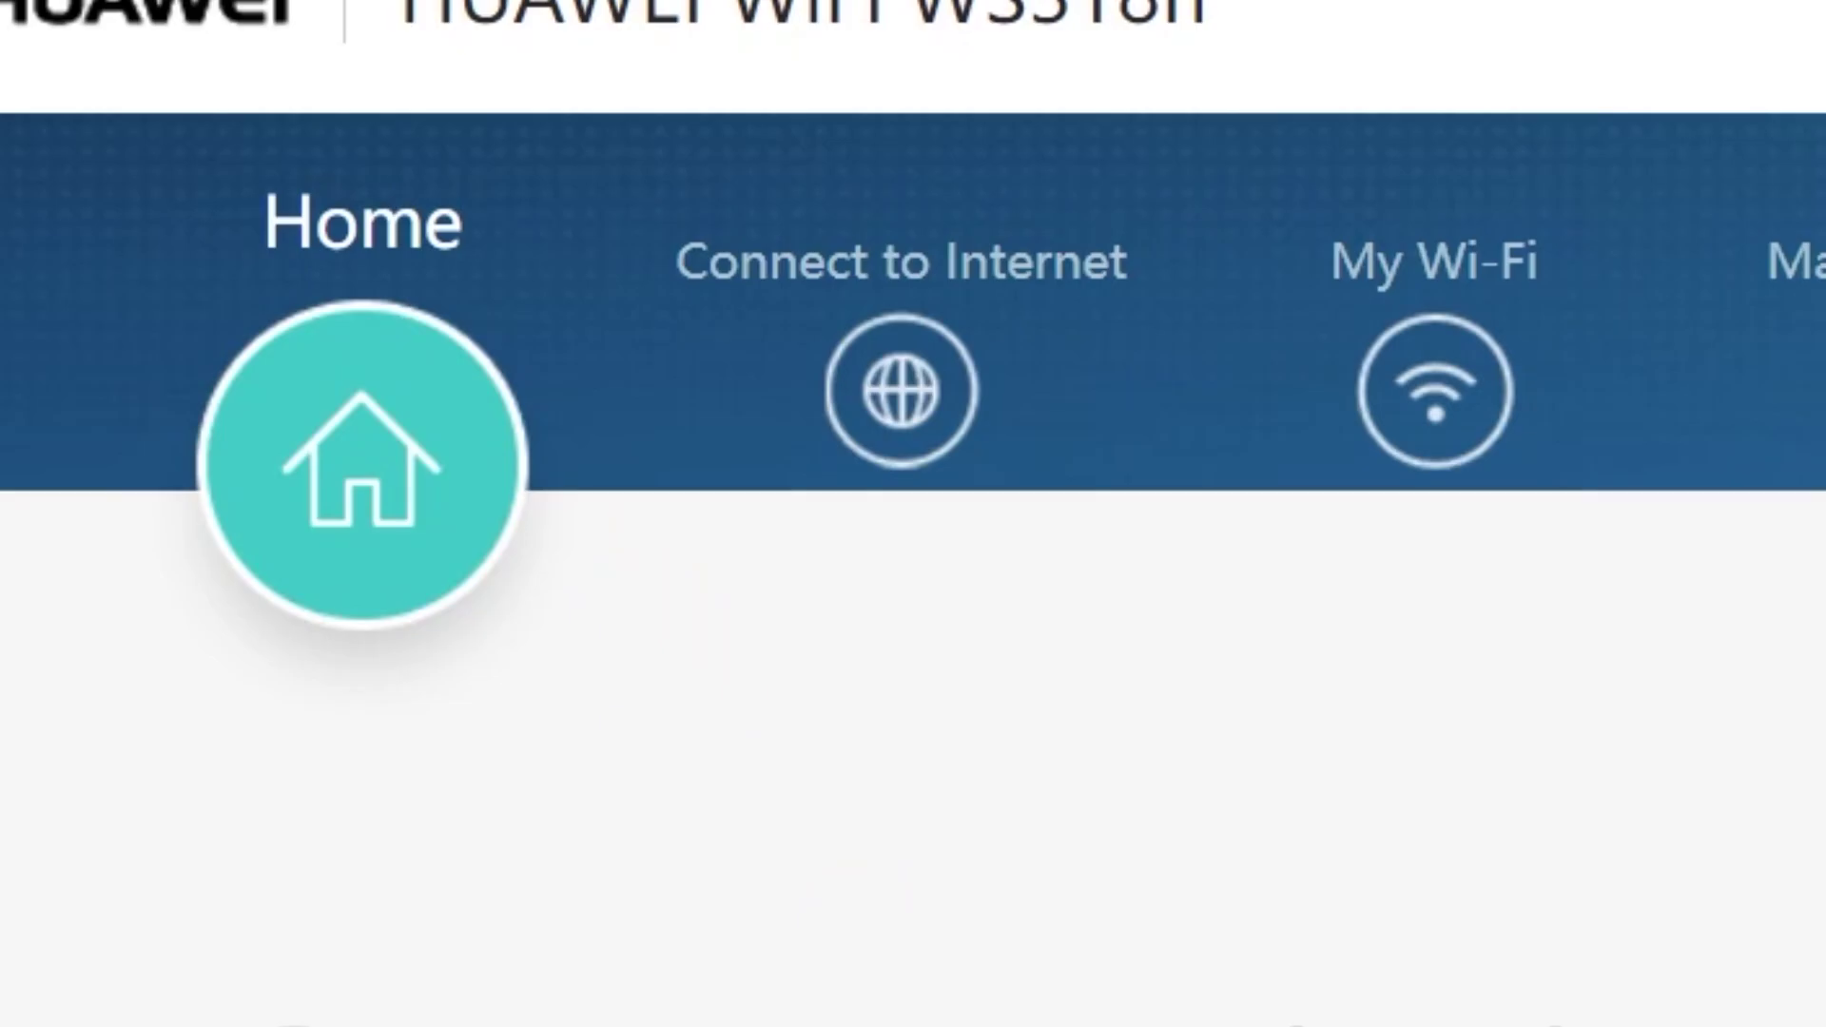
Set MAC clone to 'PC MAC address' under Connect to Internet and save.
{"action": "left_click", "coordinate": [901, 421]}
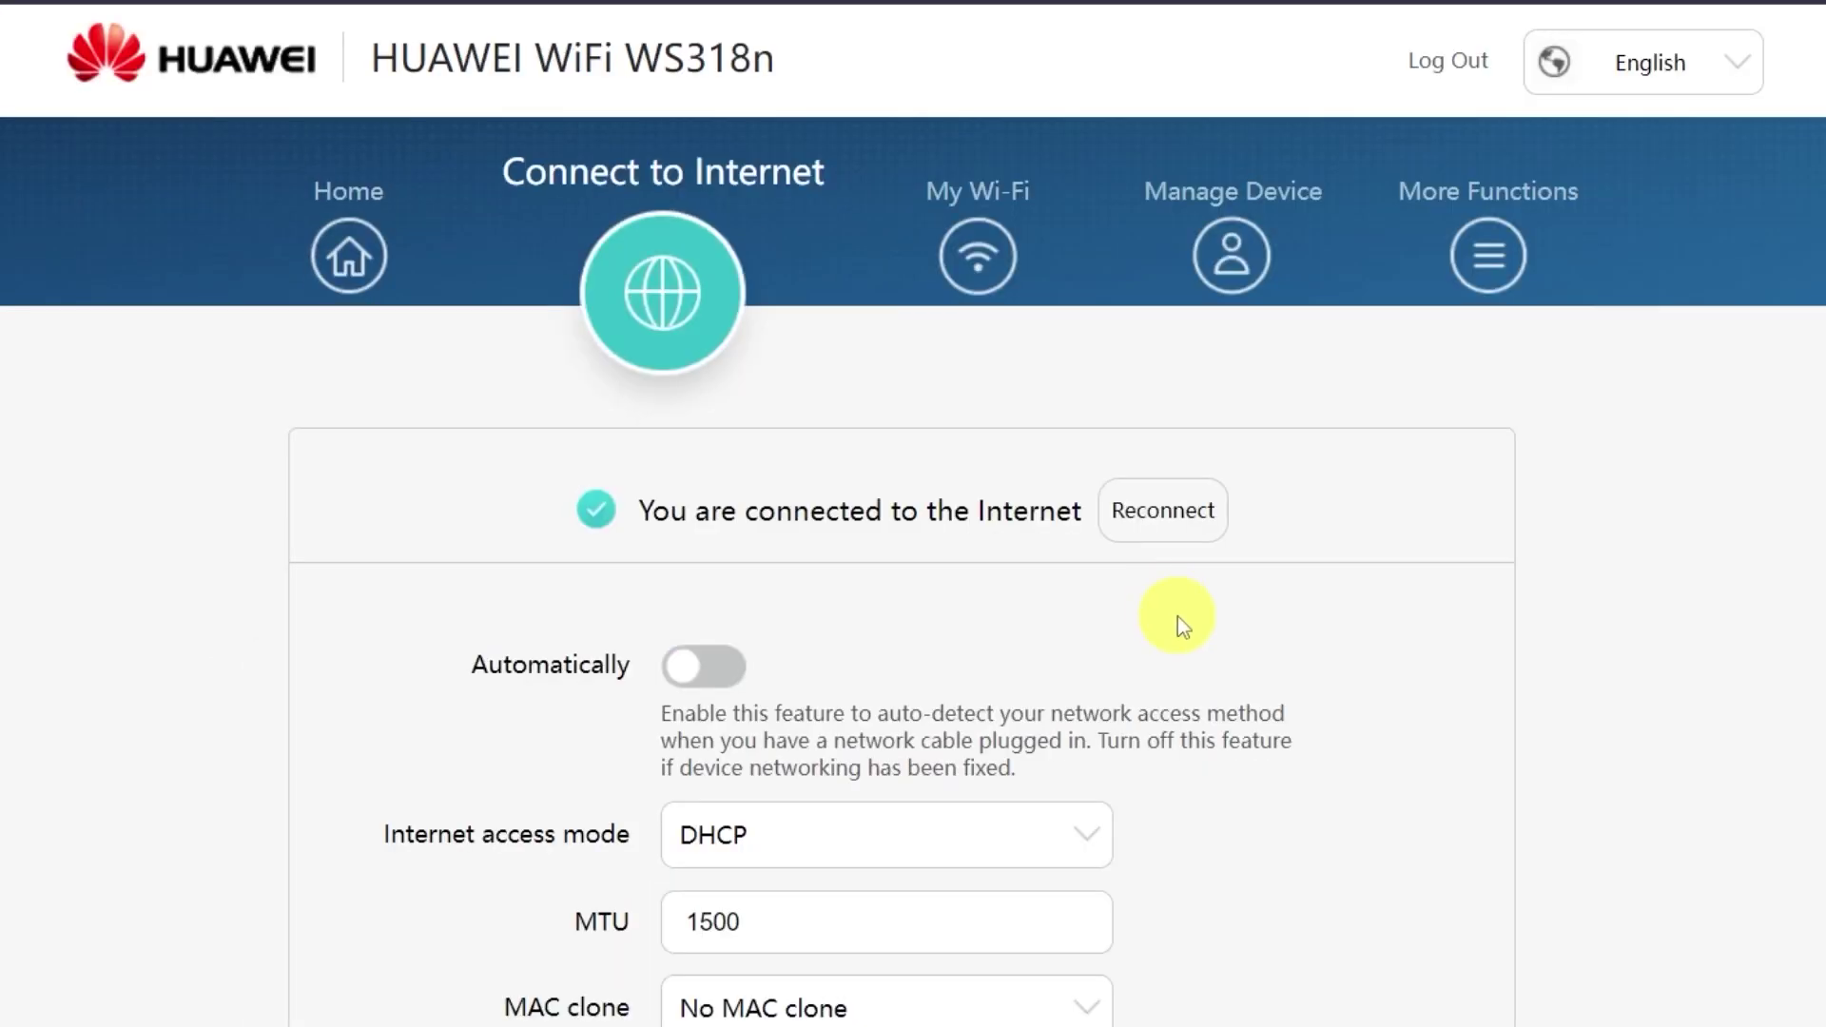
{"action": "scroll", "coordinate": [1242, 665], "scroll_direction": "down", "scroll_amount": 1}
{"action": "scroll", "coordinate": [1253, 669], "scroll_direction": "down", "scroll_amount": 2}
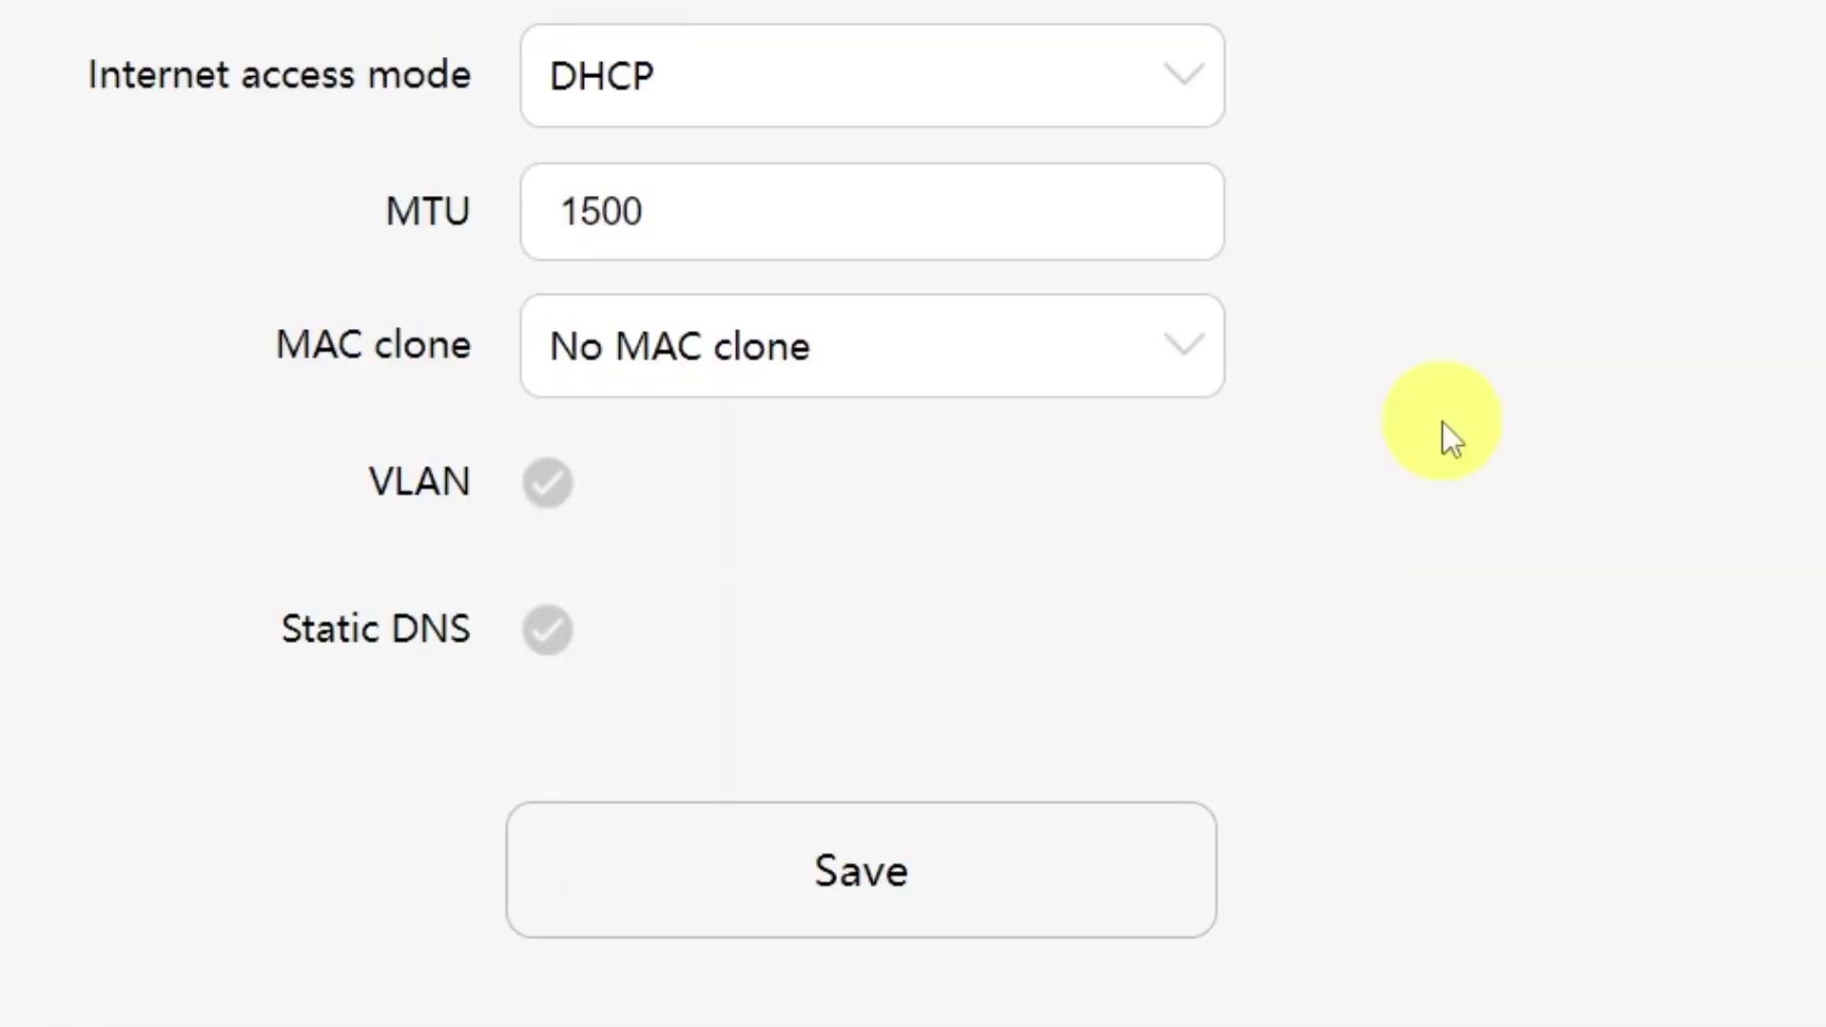
{"action": "left_click", "coordinate": [1225, 368]}
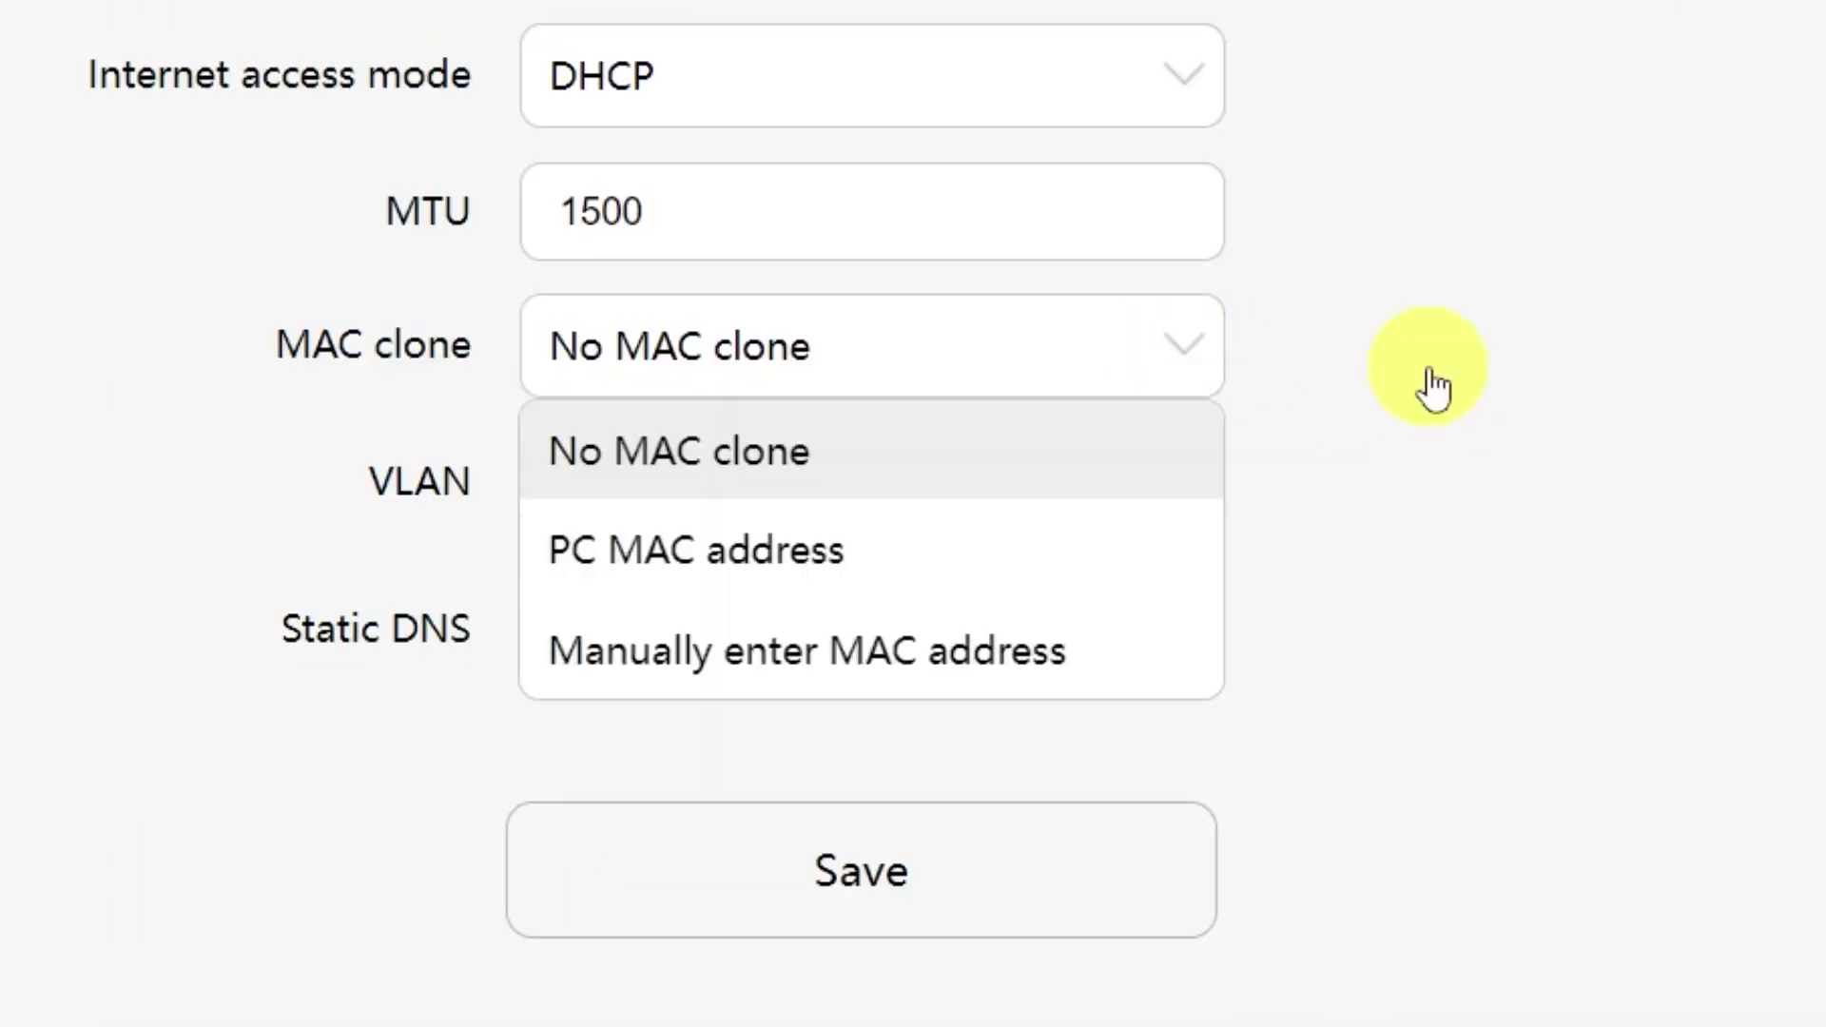
{"action": "left_click", "coordinate": [880, 585]}
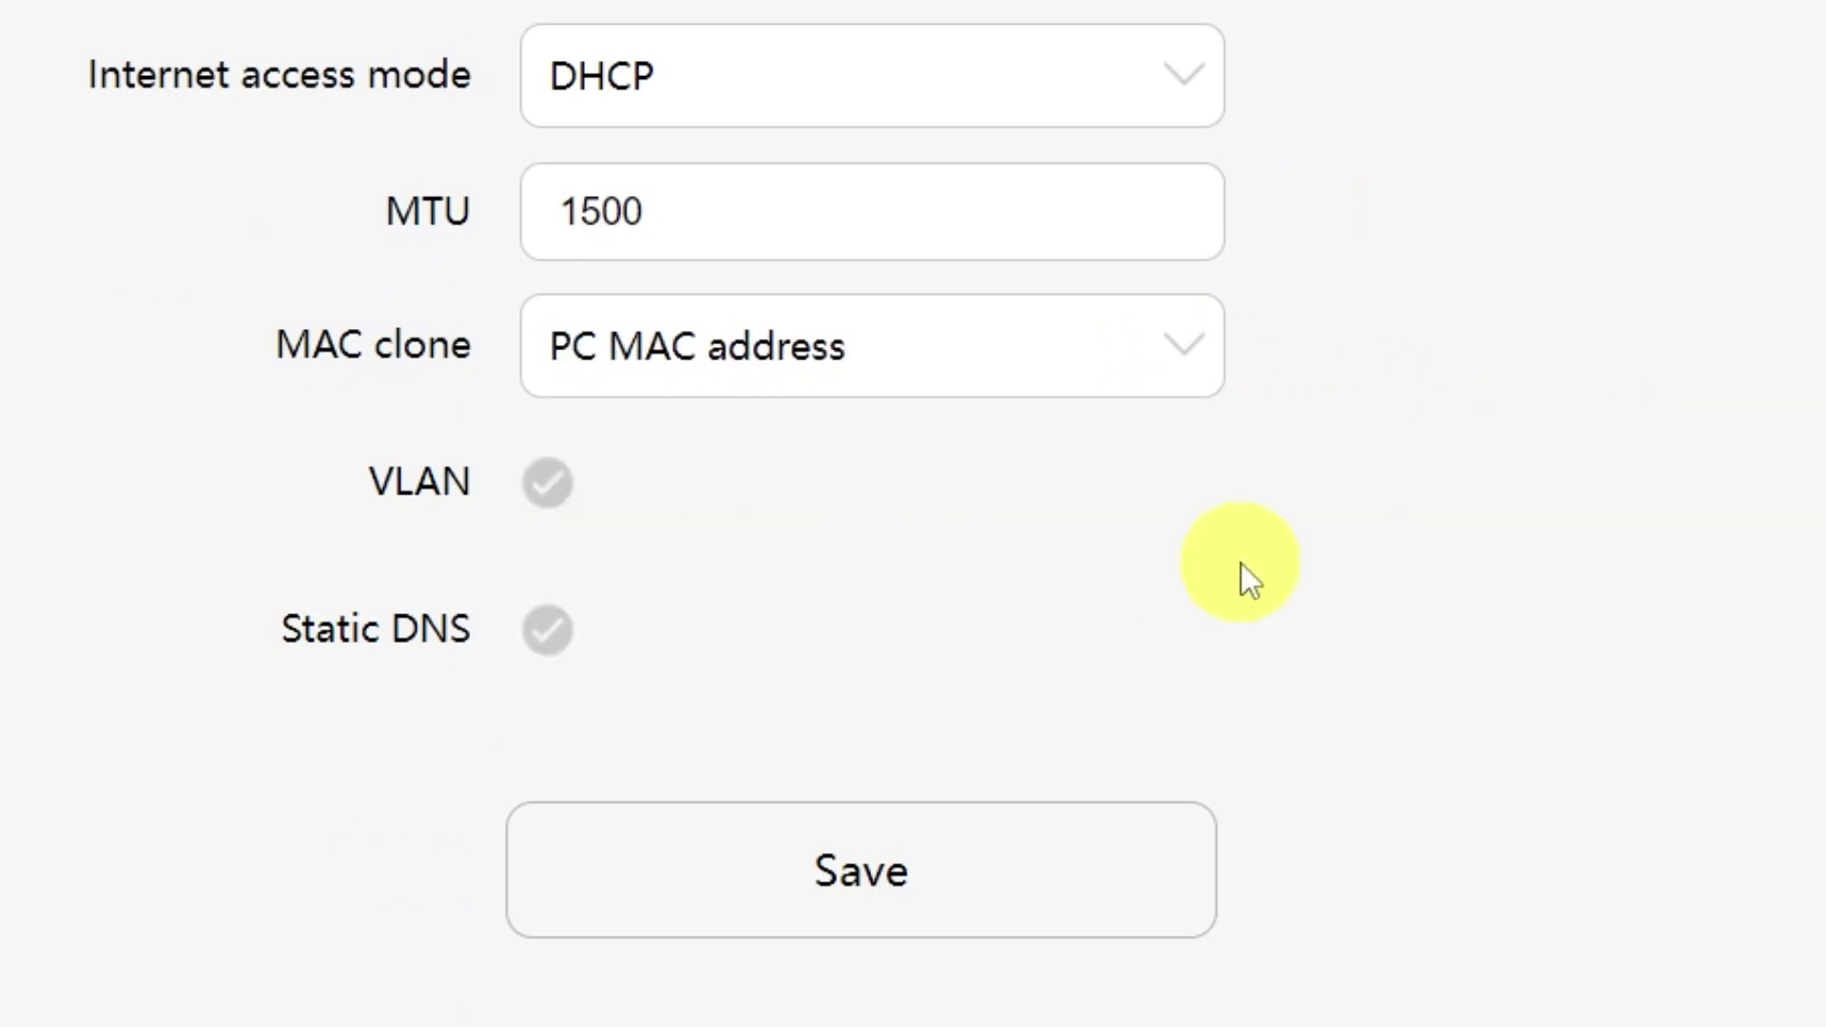
{"action": "left_click", "coordinate": [924, 907]}
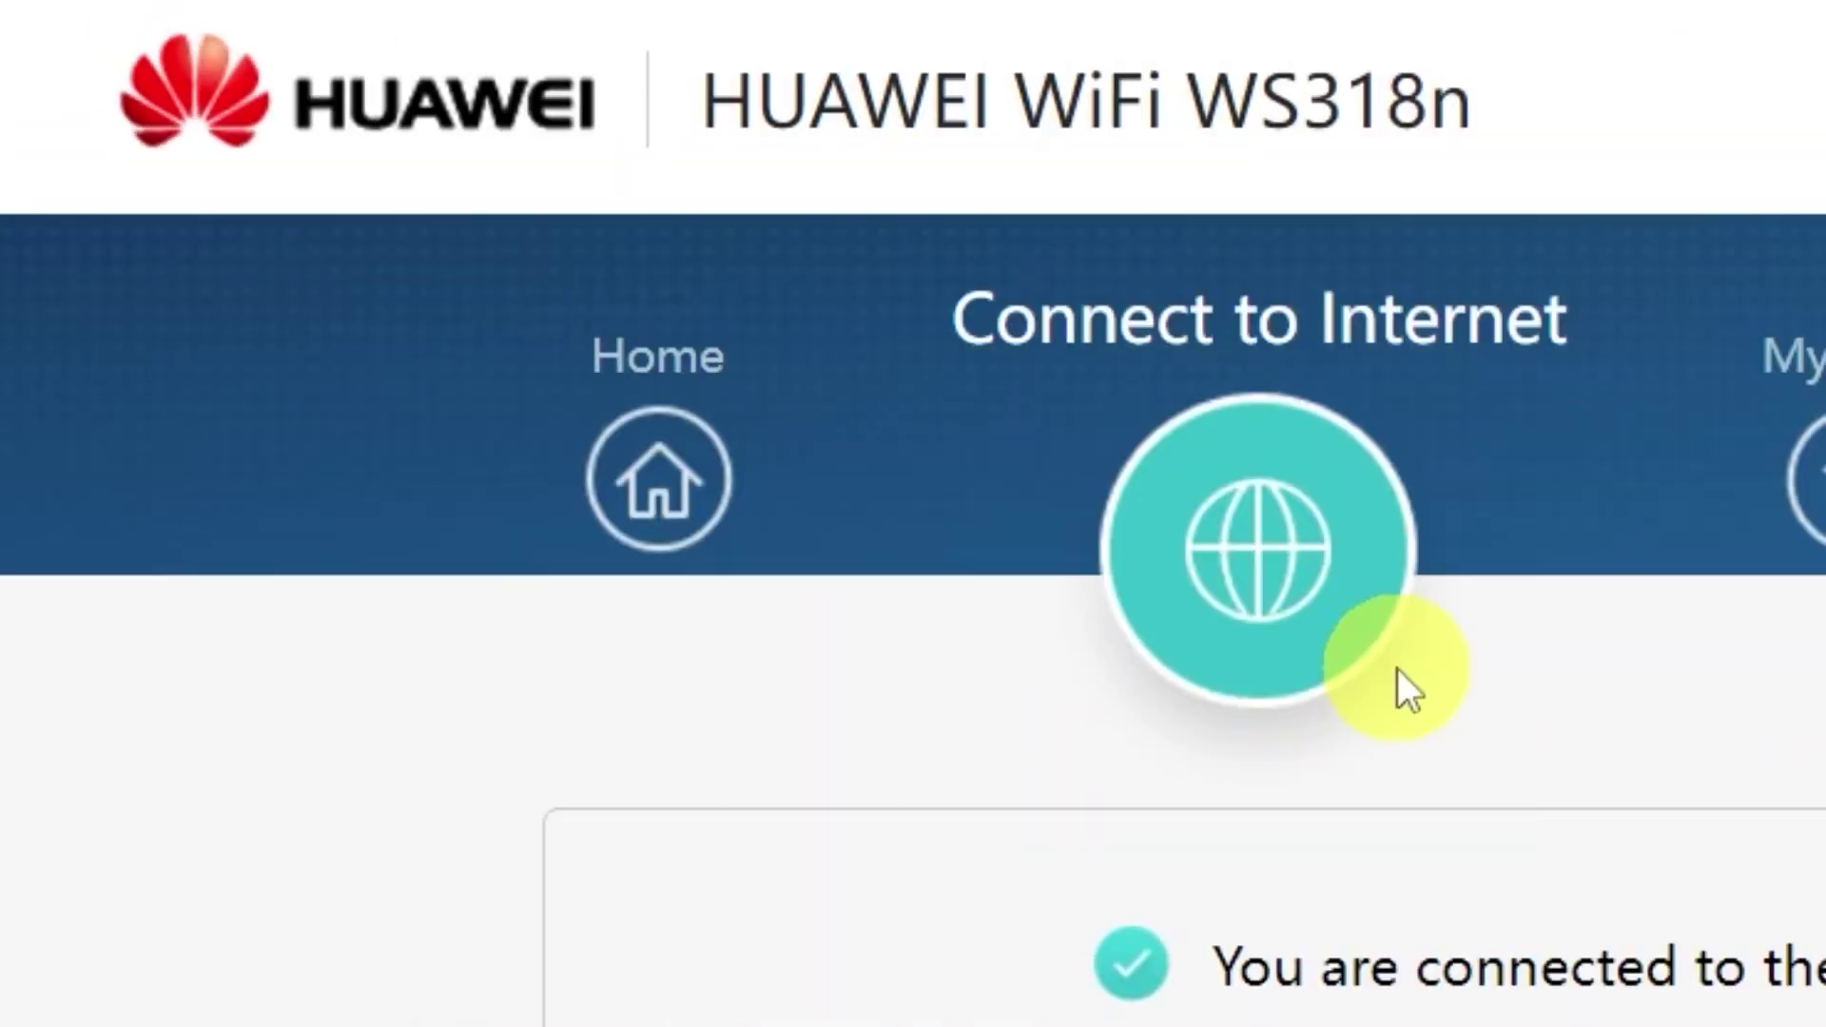
From the Home overview, restart the WS318n router with the Restart Router button and confirm.
{"action": "left_click", "coordinate": [699, 497]}
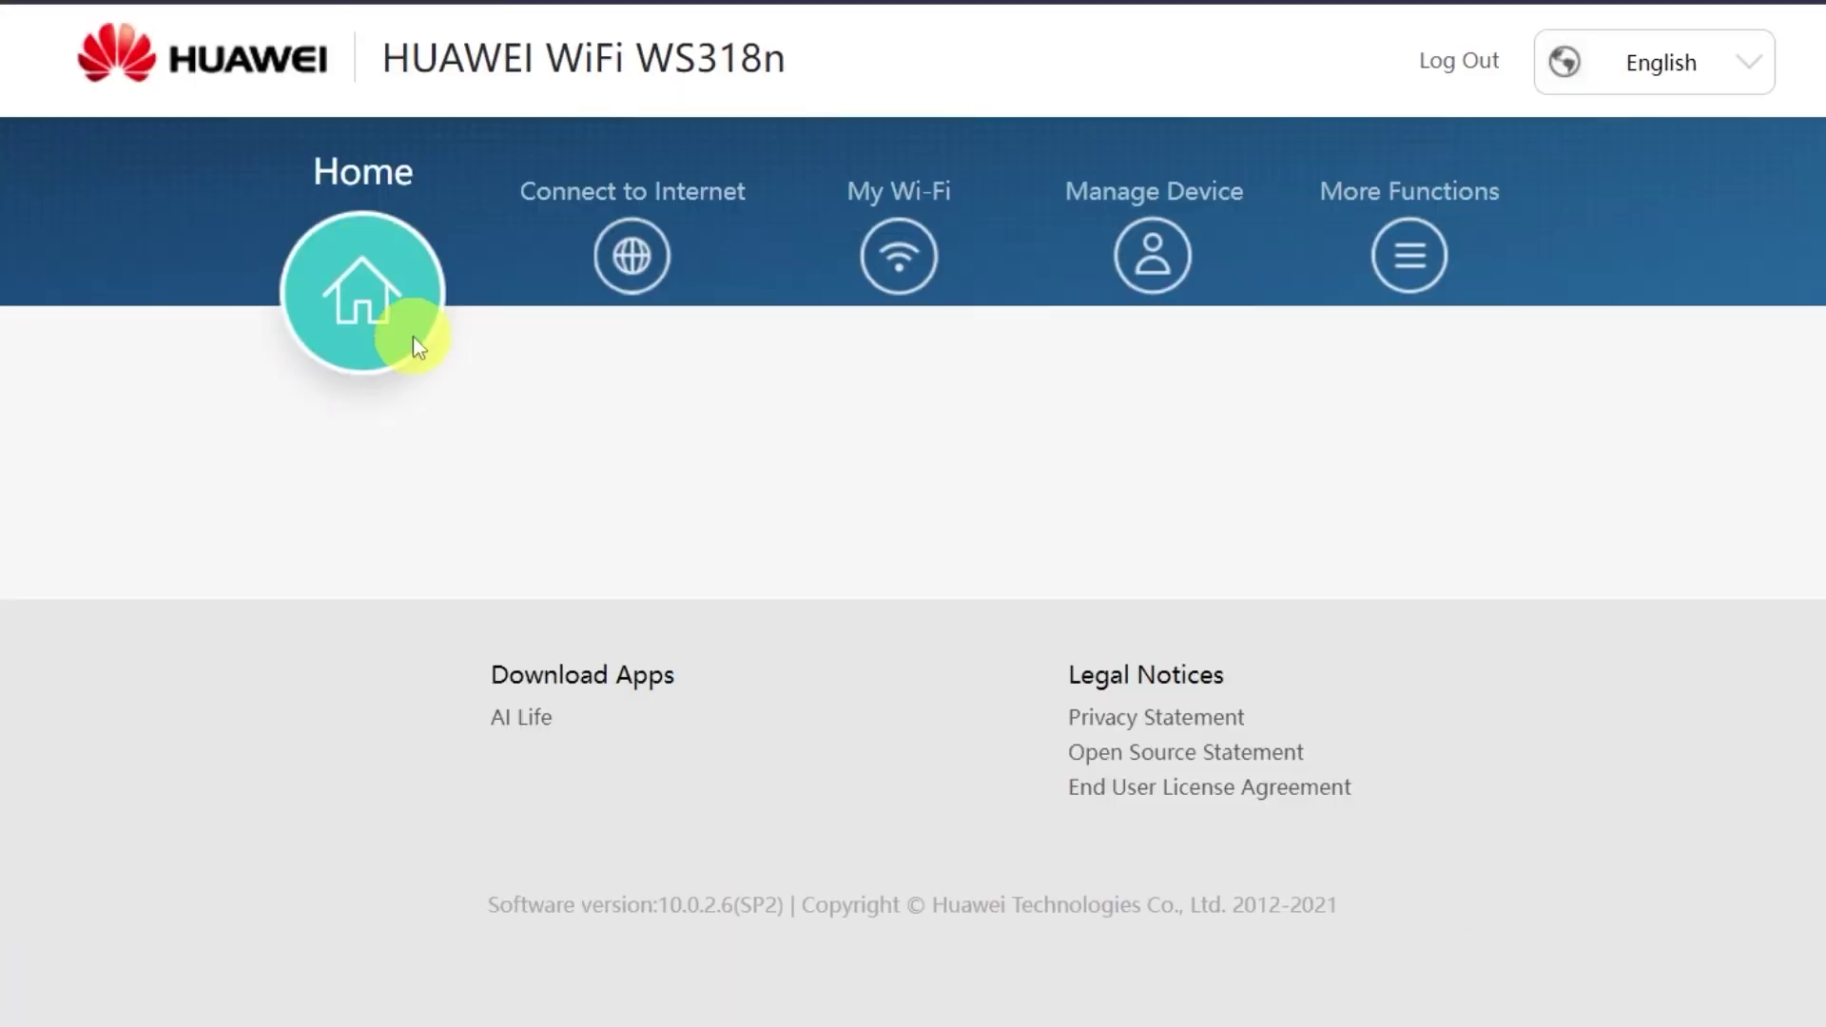
{"action": "scroll", "coordinate": [385, 573], "scroll_direction": "down", "scroll_amount": 2}
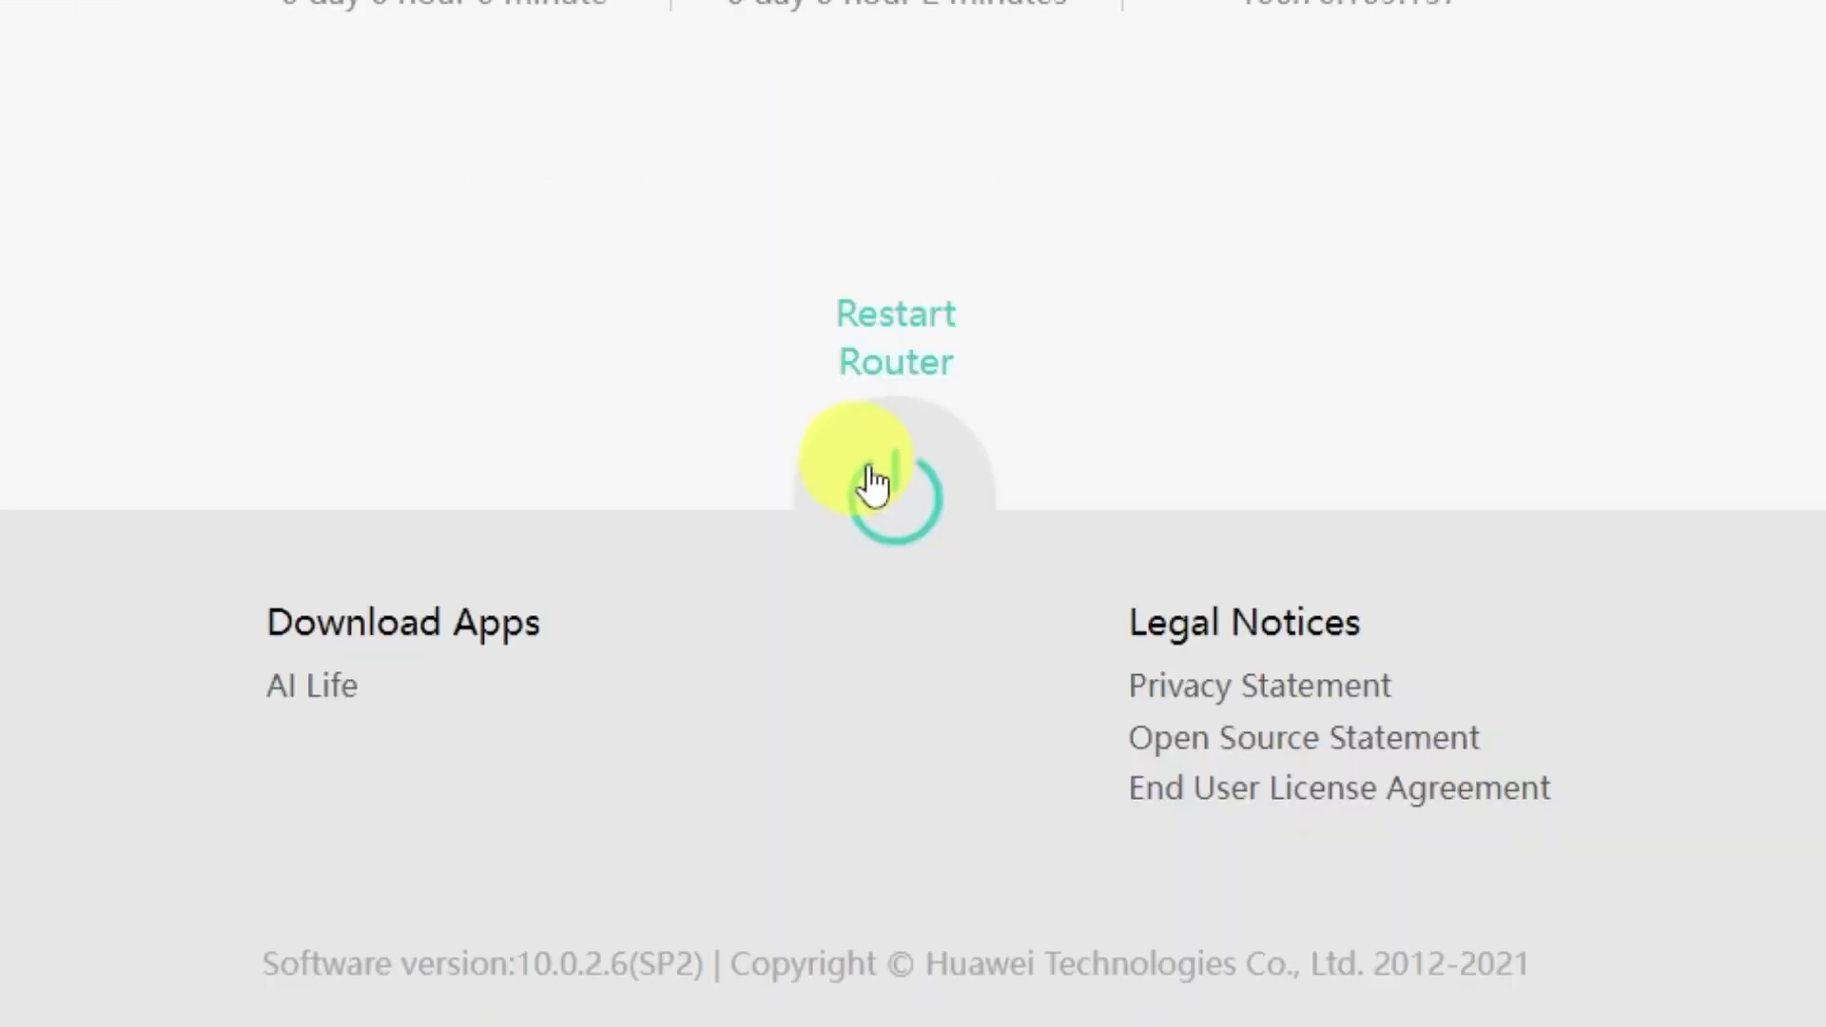
{"action": "left_click", "coordinate": [871, 486]}
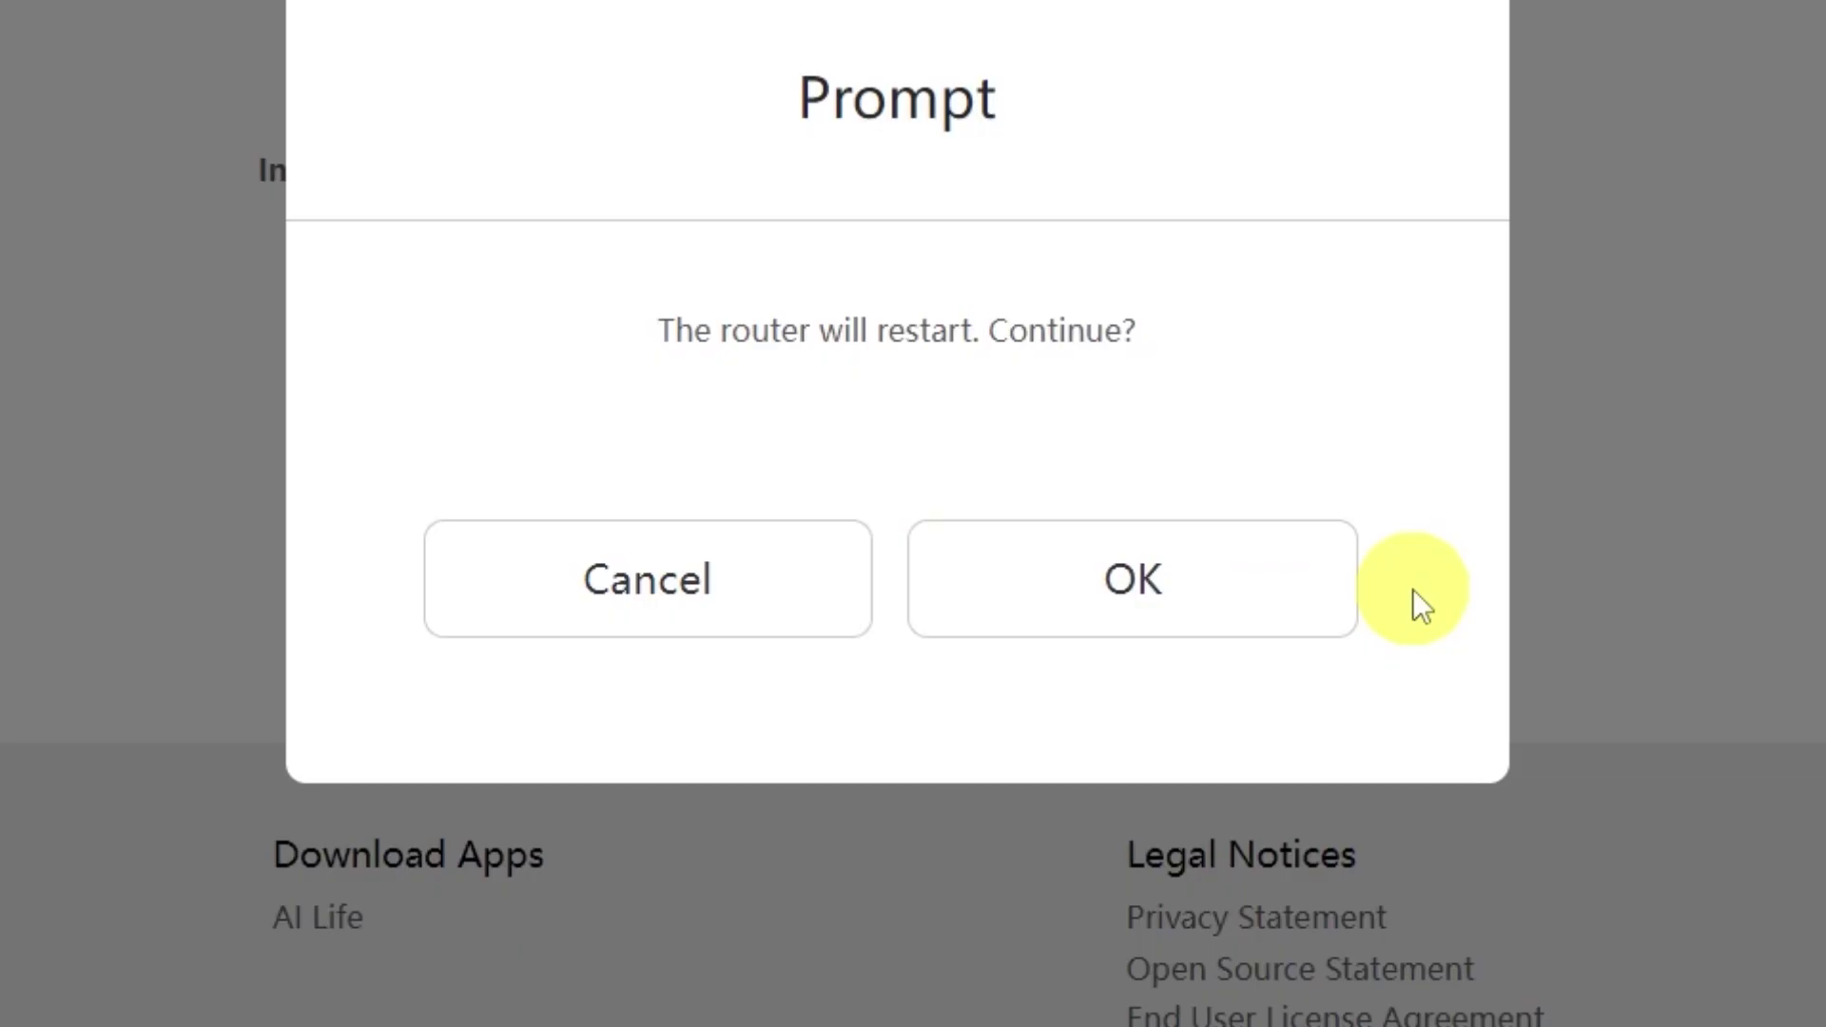
{"action": "left_click", "coordinate": [1232, 593]}
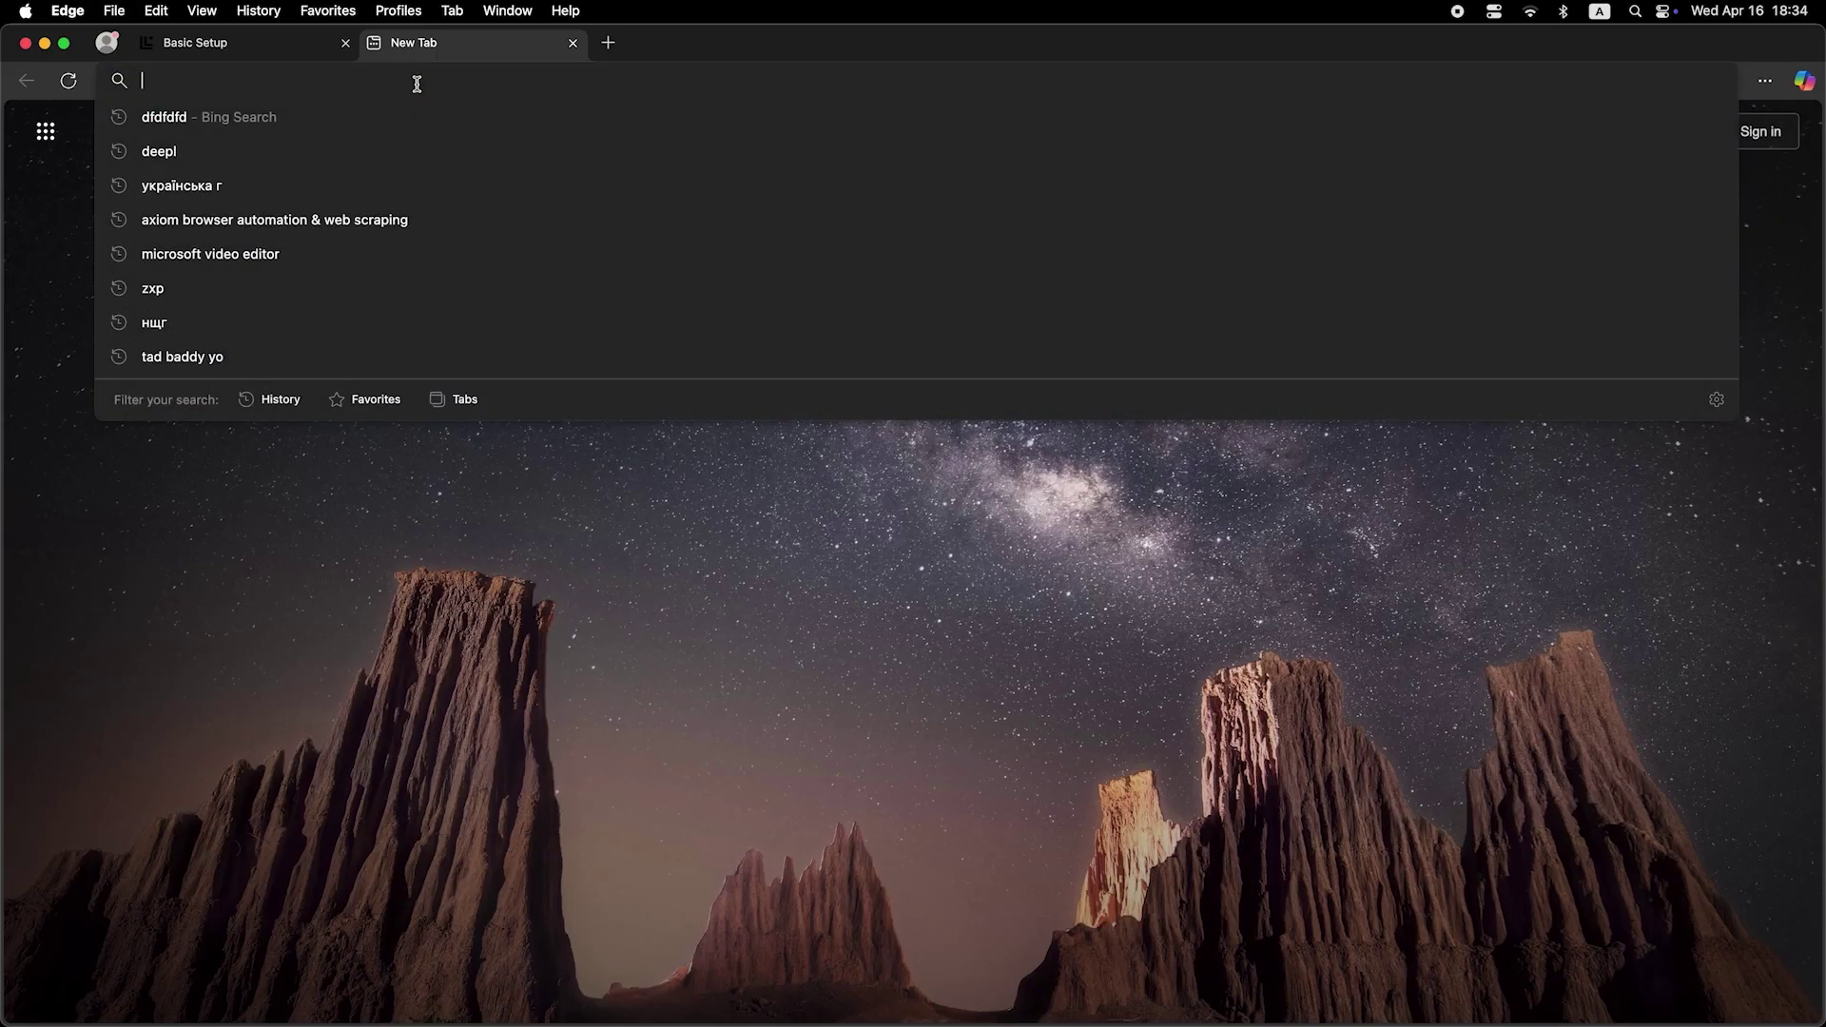
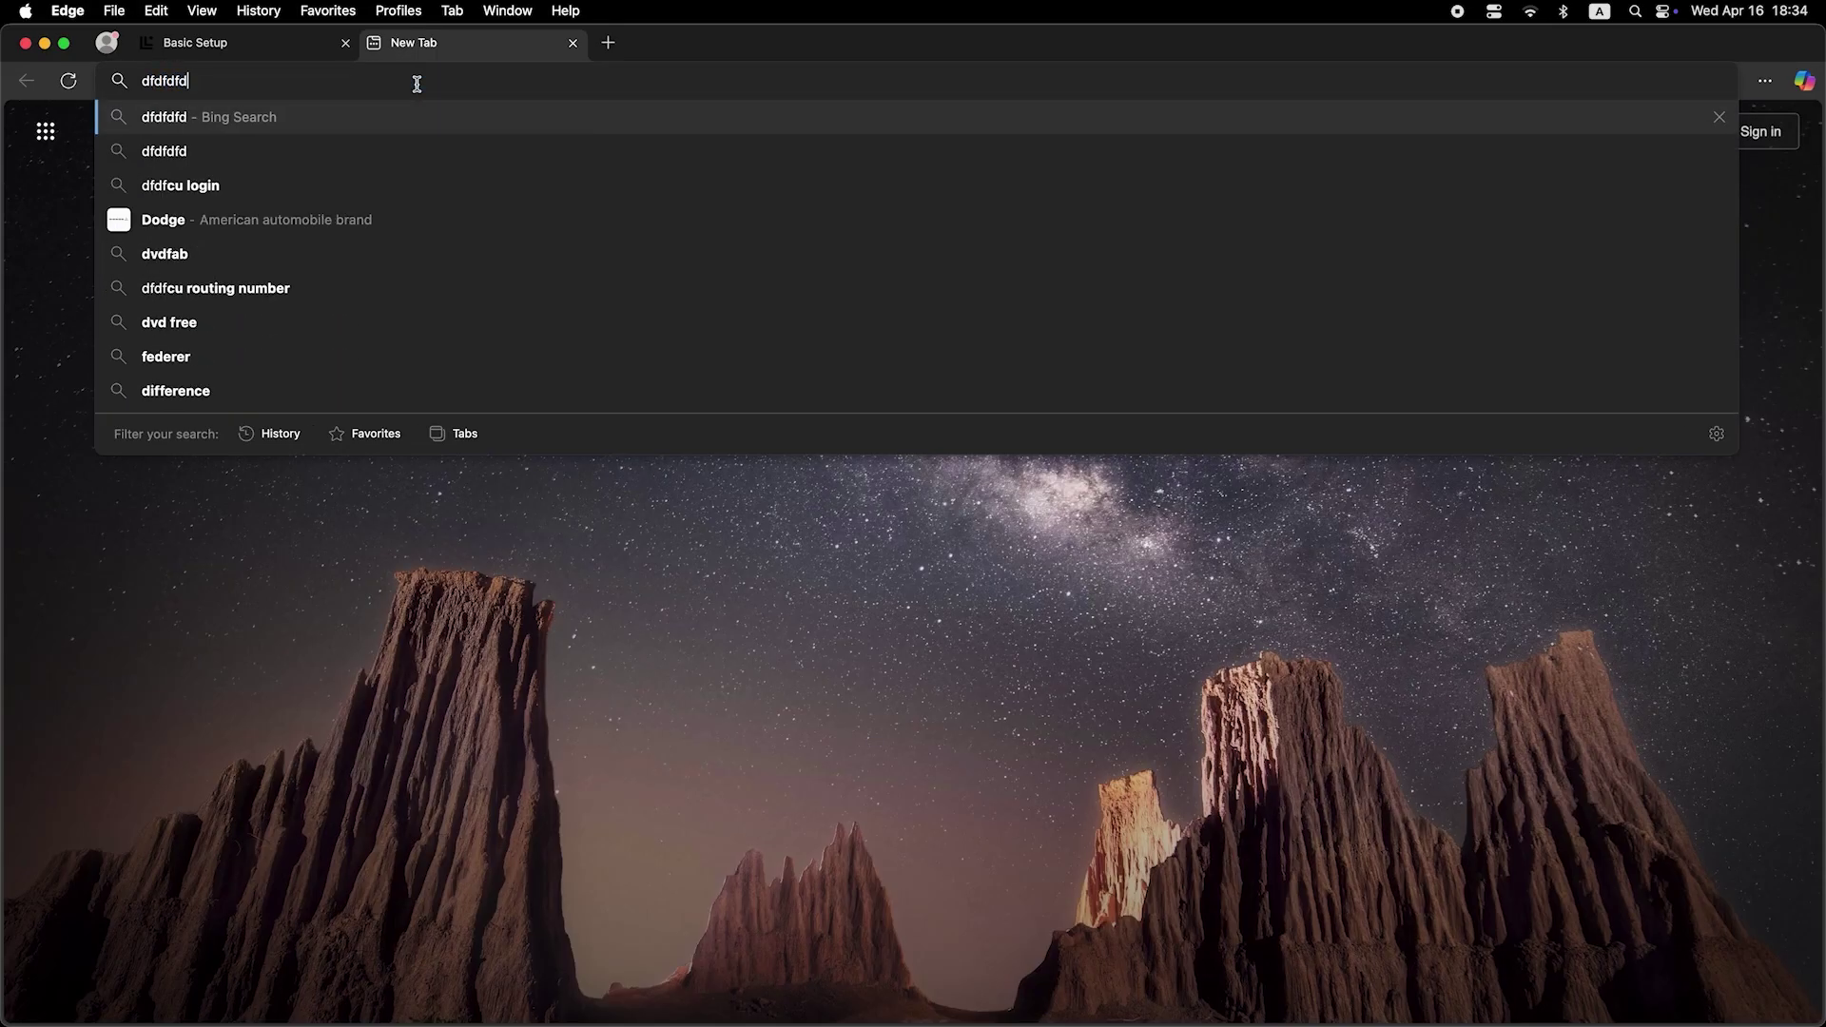